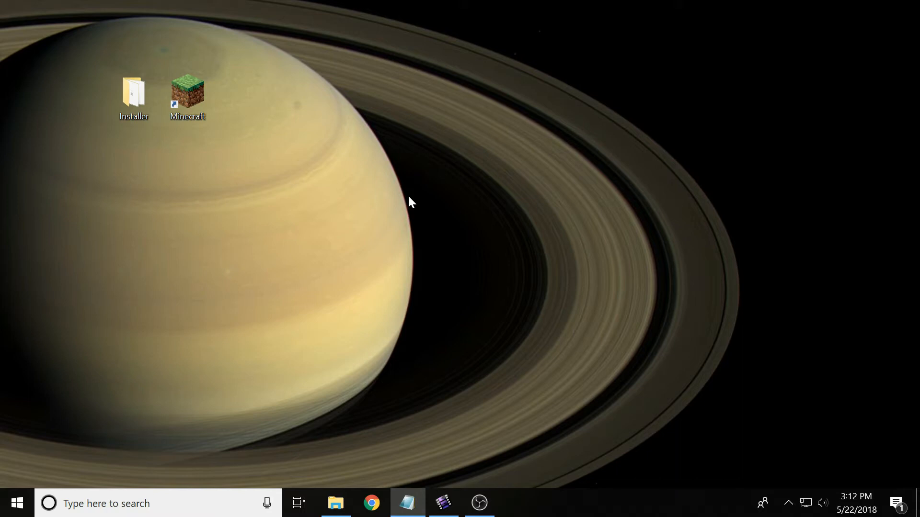
# Step: Open the Installer folder on the desktop and delete Neo-Universal Installer 1.0.jar from it
pyautogui.doubleClick(123, 110)
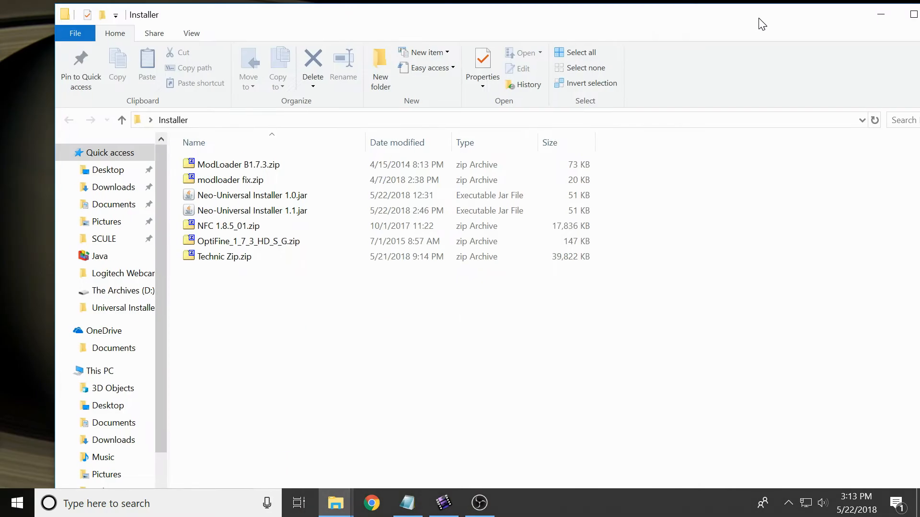
pyautogui.moveTo(60, 4); pyautogui.dragTo(445, 70)
pyautogui.click(481, 242)
pyautogui.press('Delete')
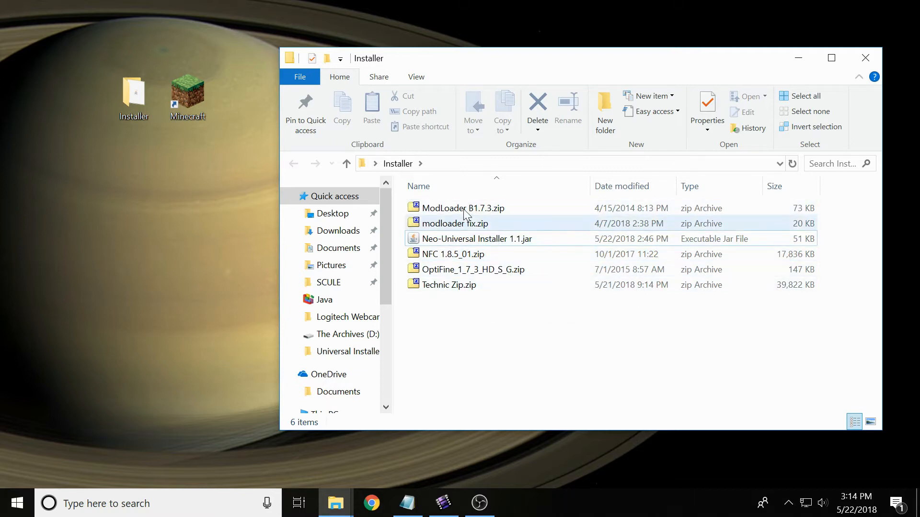
# Step: Run Neo-Universal Installer 1.1.jar to check its list of installable versions, and close it again
pyautogui.doubleClick(483, 239)
pyautogui.moveTo(447, 141); pyautogui.dragTo(144, 144)
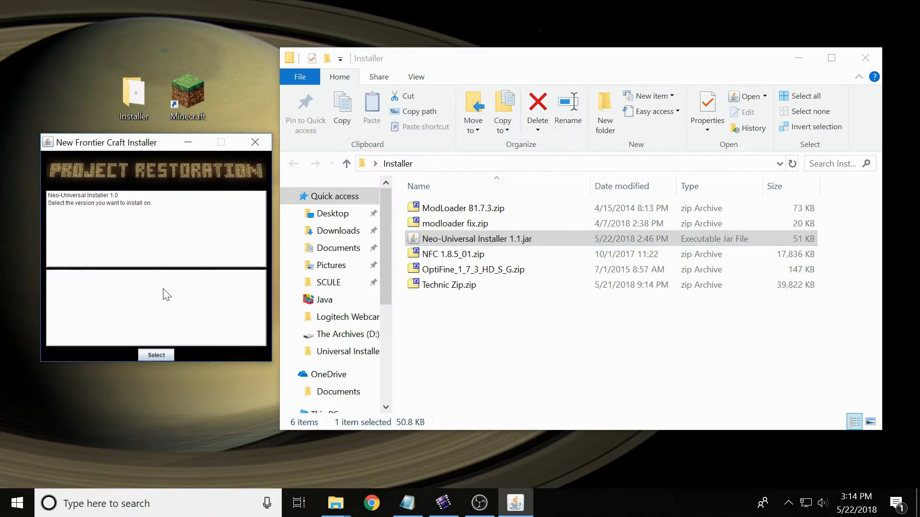
pyautogui.click(255, 142)
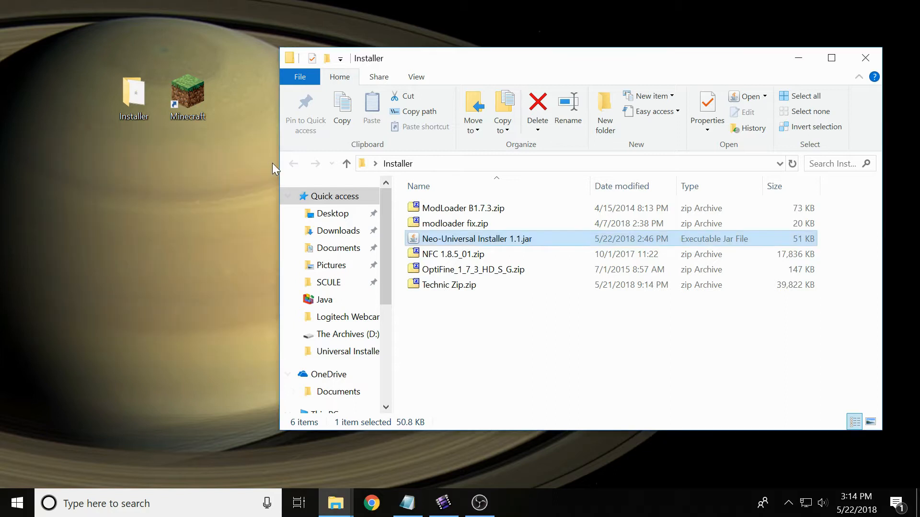
# Step: Start the Minecraft Launcher from the desktop and add a new launch configuration
pyautogui.doubleClick(198, 108)
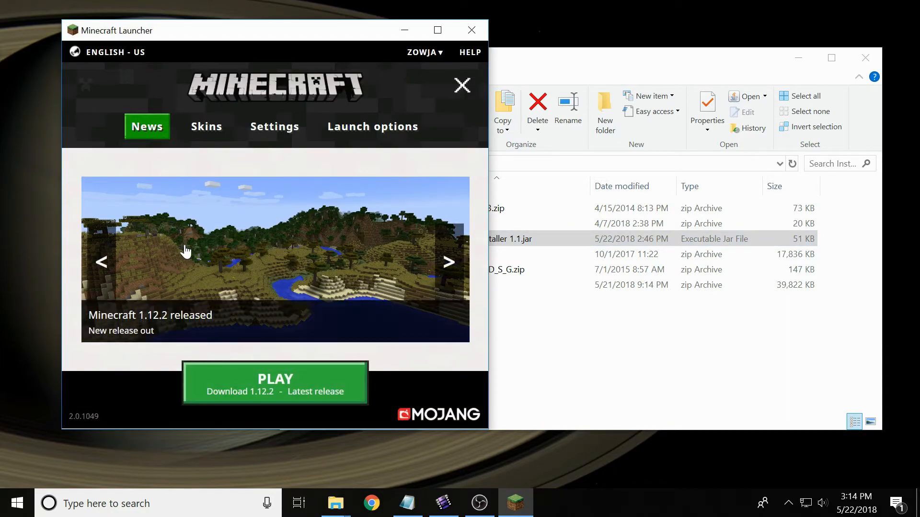
pyautogui.click(291, 132)
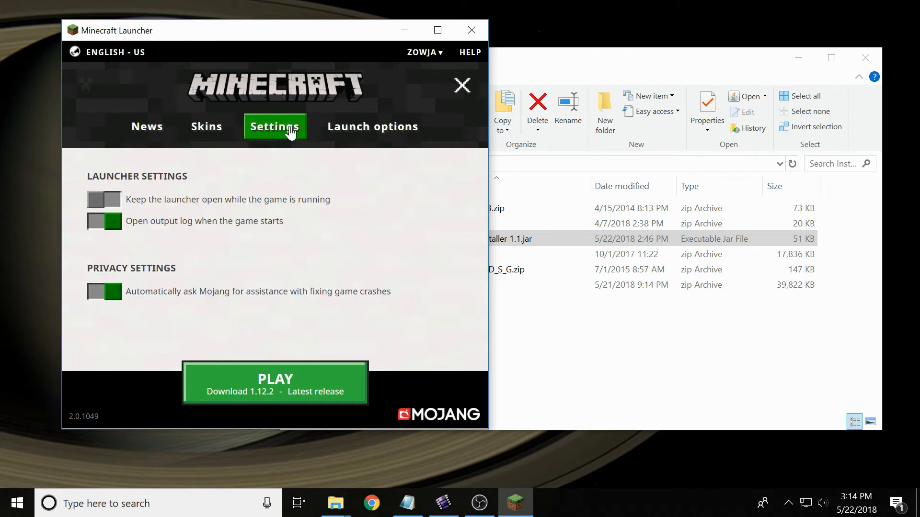
pyautogui.click(346, 128)
pyautogui.click(173, 206)
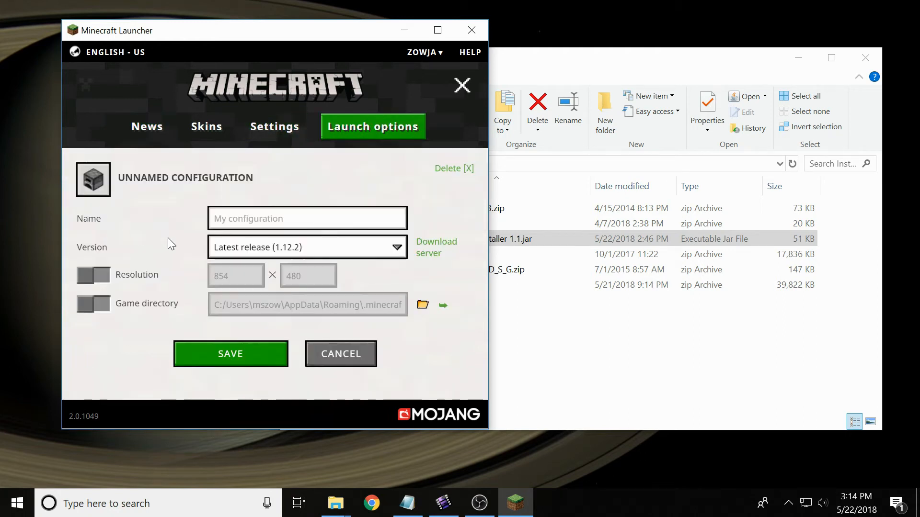
# Step: Set the new configuration's version to old_beta b1.7.3, name it "Beta 1.7.3" and save it
pyautogui.click(259, 247)
pyautogui.click(278, 248)
pyautogui.click(293, 250)
pyautogui.scroll(-2, 299, 214)
pyautogui.scroll(-13, 297, 211)
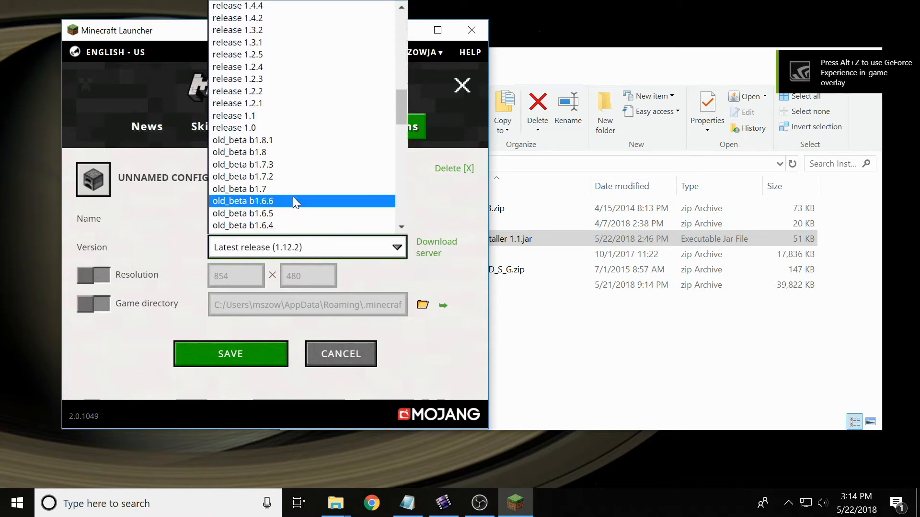
pyautogui.click(278, 92)
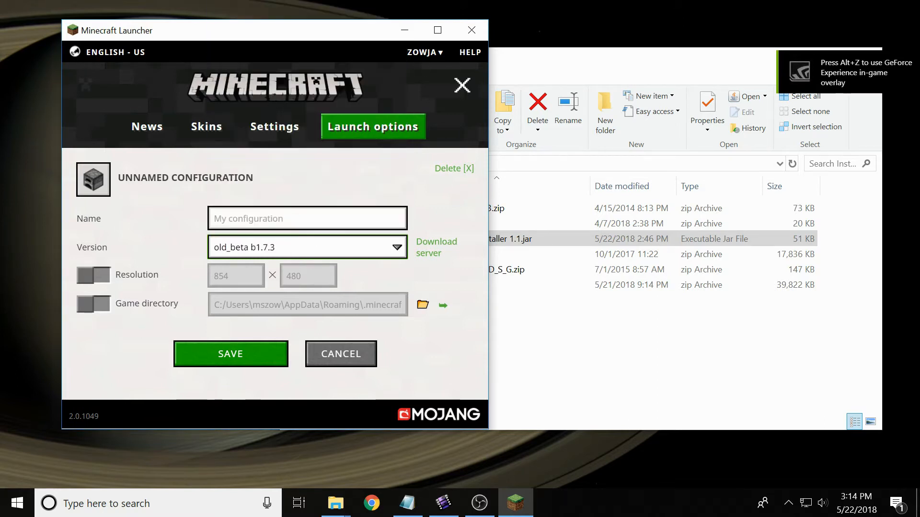
pyautogui.write('Beta')
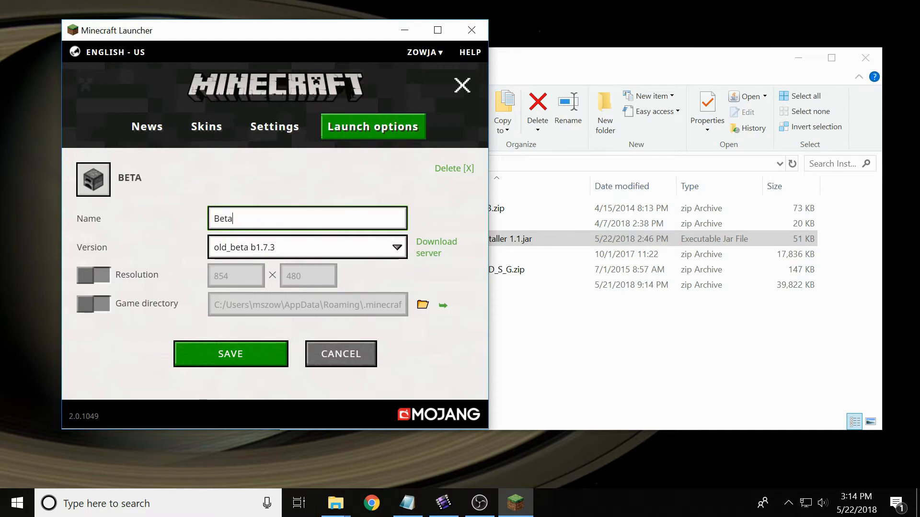
pyautogui.write(' 1.7.3')
pyautogui.click(252, 360)
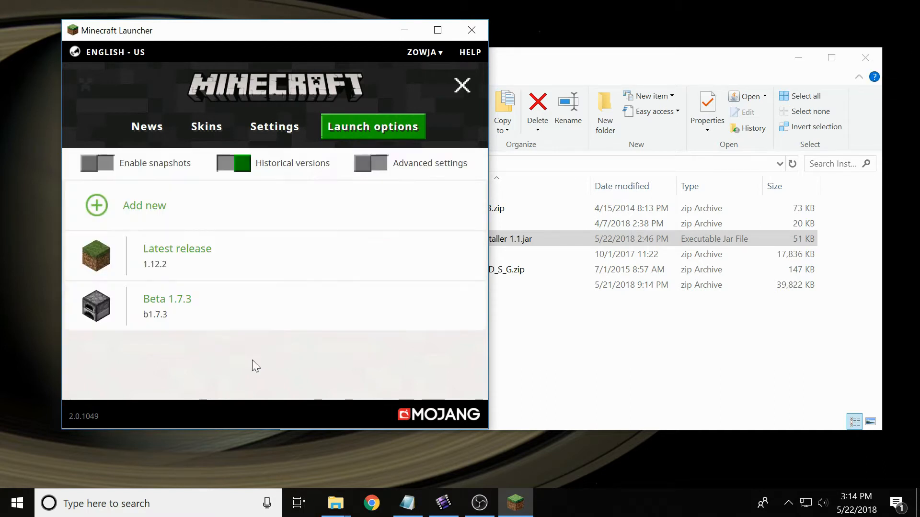
# Step: Launch the game once with the Beta 1.7.3 configuration, and close both the game and its output log
pyautogui.click(154, 134)
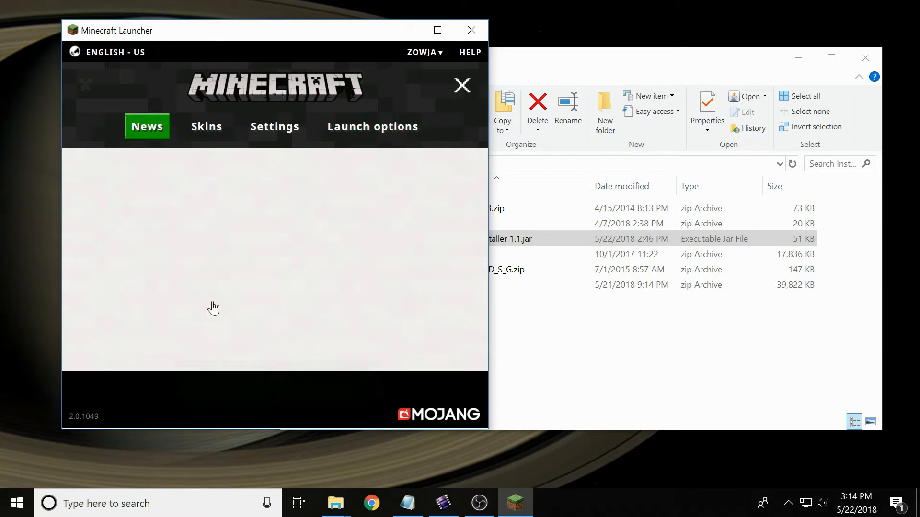
pyautogui.click(373, 383)
pyautogui.click(353, 344)
pyautogui.click(298, 401)
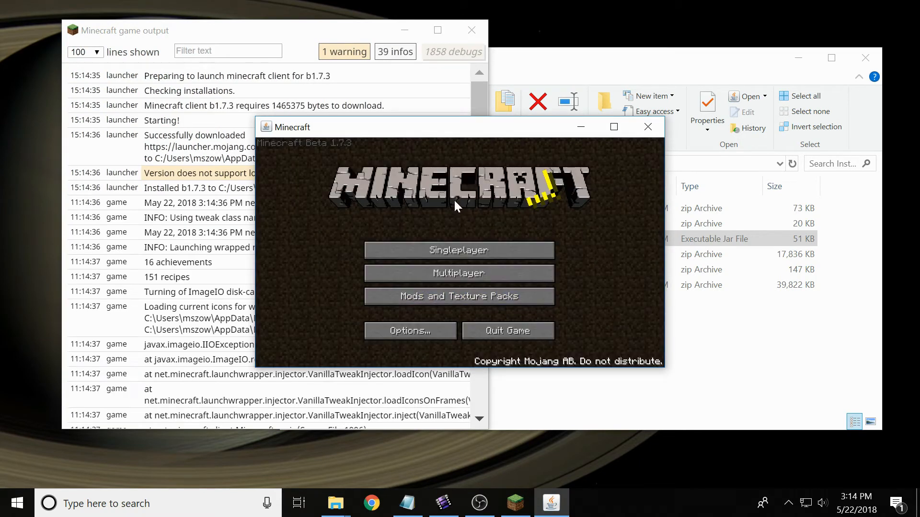
pyautogui.click(656, 126)
pyautogui.click(470, 29)
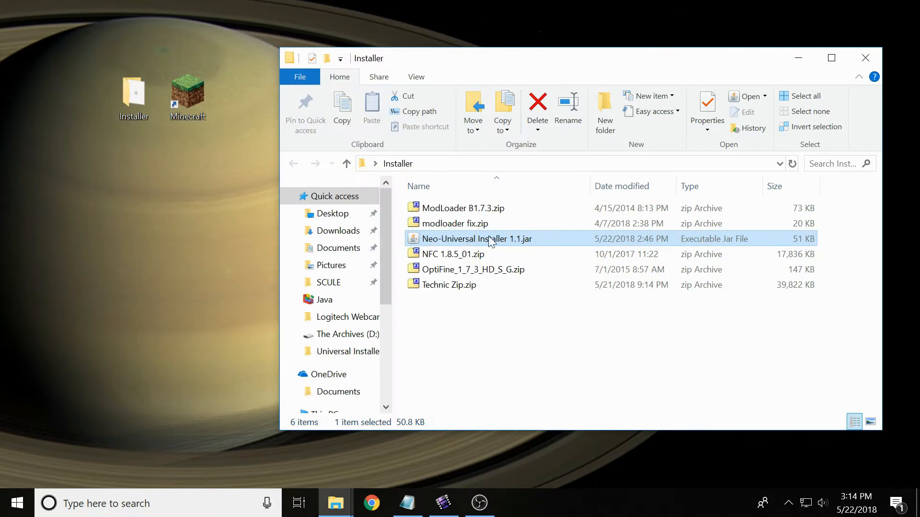
# Step: Try to install OptiFine_1_7_3_HD_S_G.zip onto Beta 1.7.3 with Neo-Universal Installer 1.1.jar
pyautogui.doubleClick(474, 239)
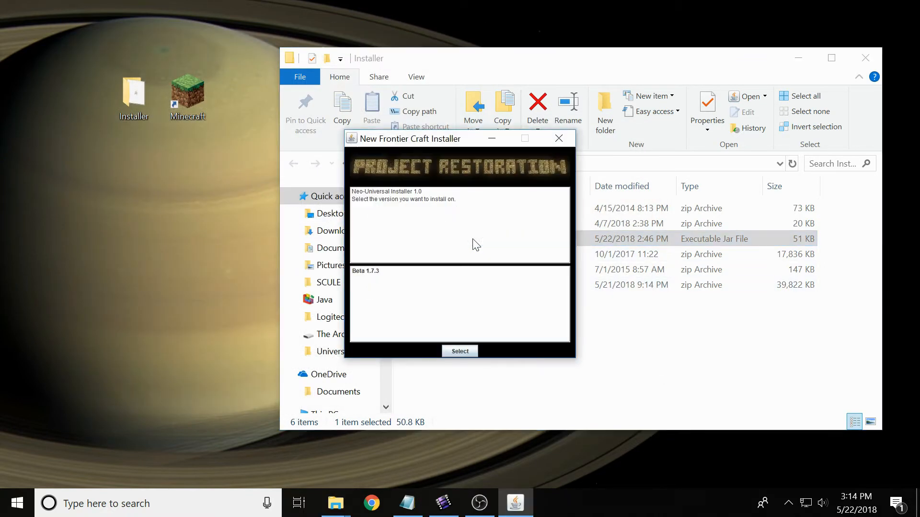
pyautogui.click(360, 271)
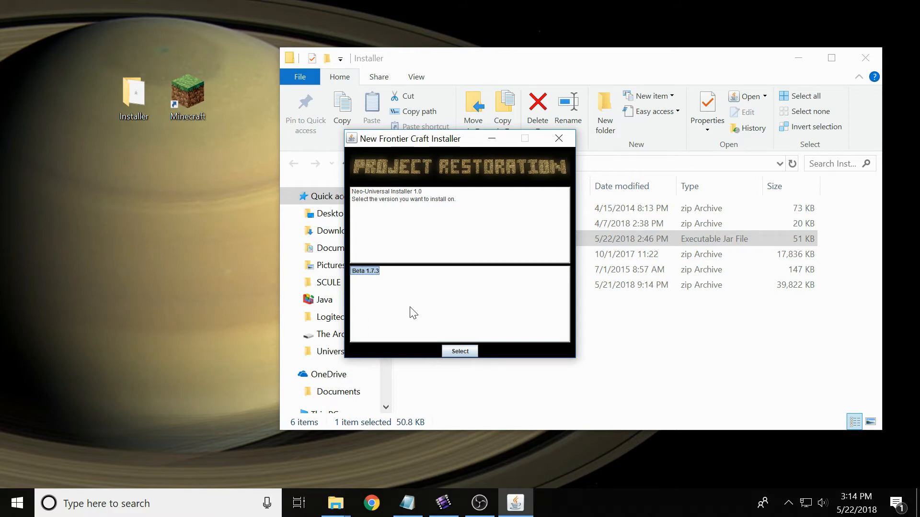
pyautogui.click(460, 351)
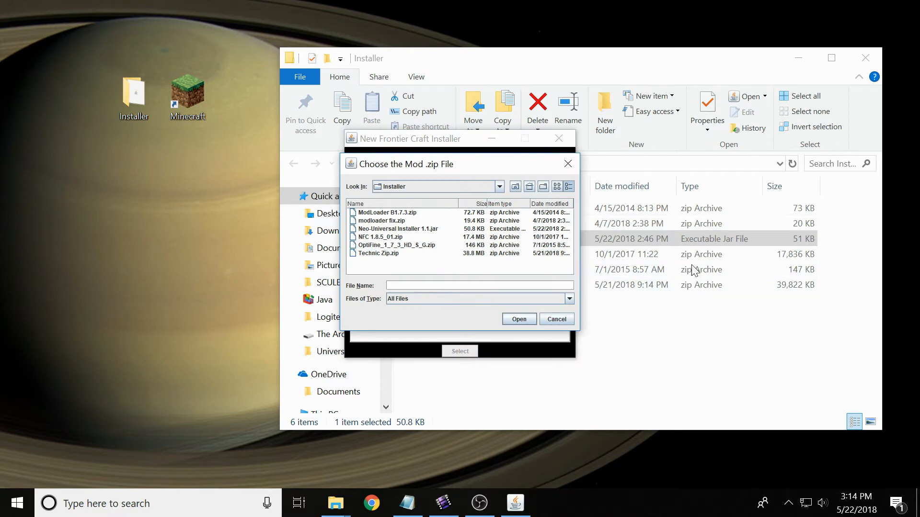
pyautogui.click(378, 222)
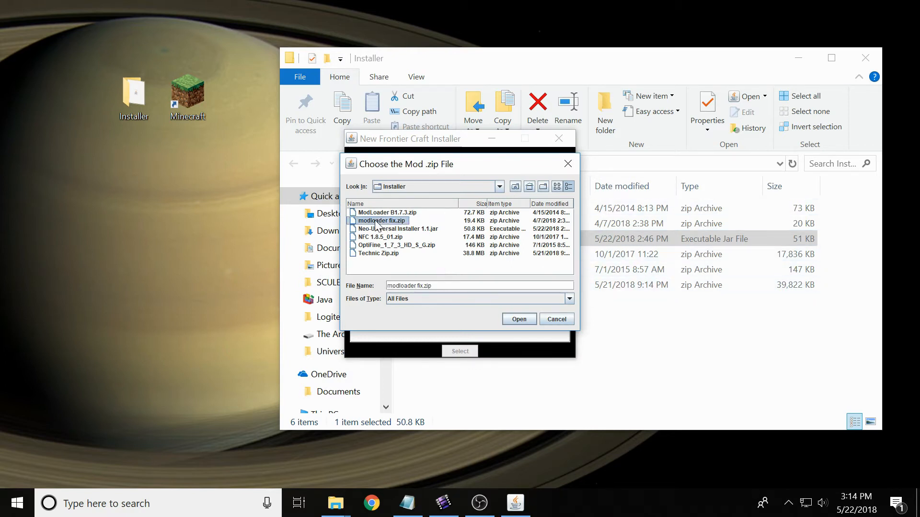
pyautogui.click(389, 245)
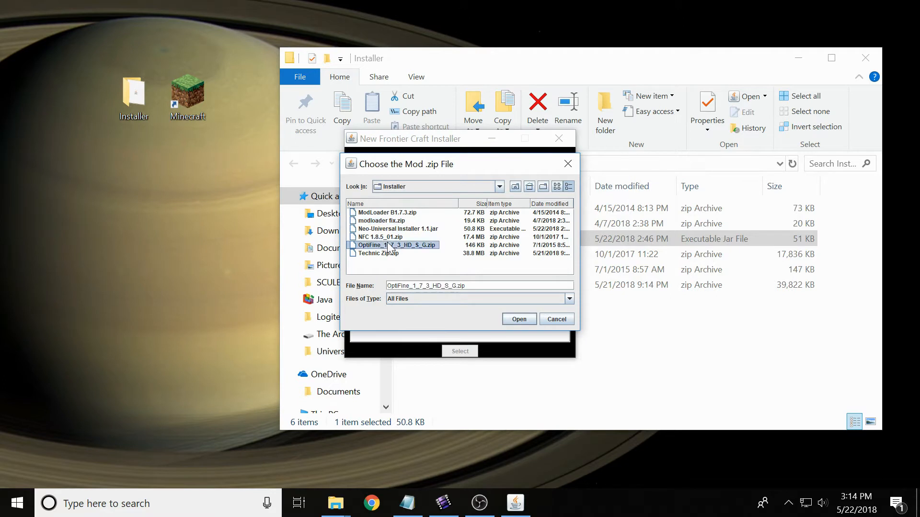
pyautogui.click(517, 318)
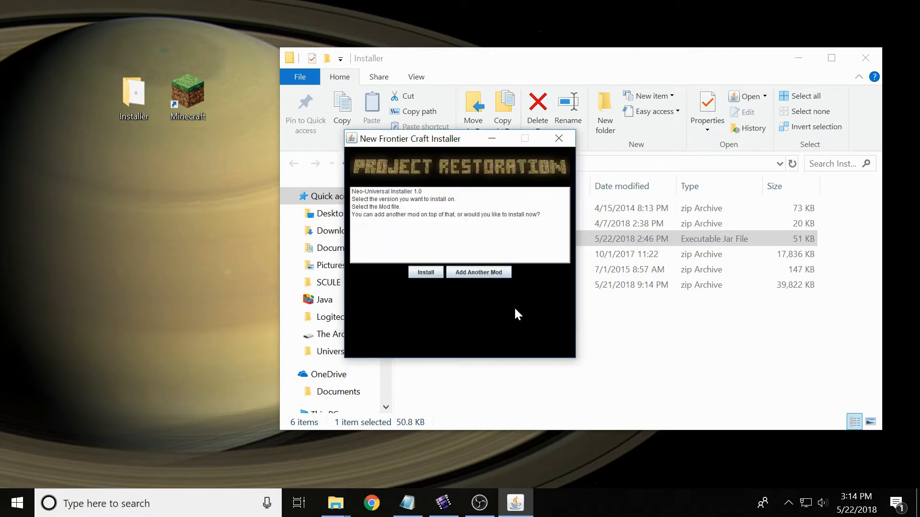
pyautogui.click(425, 271)
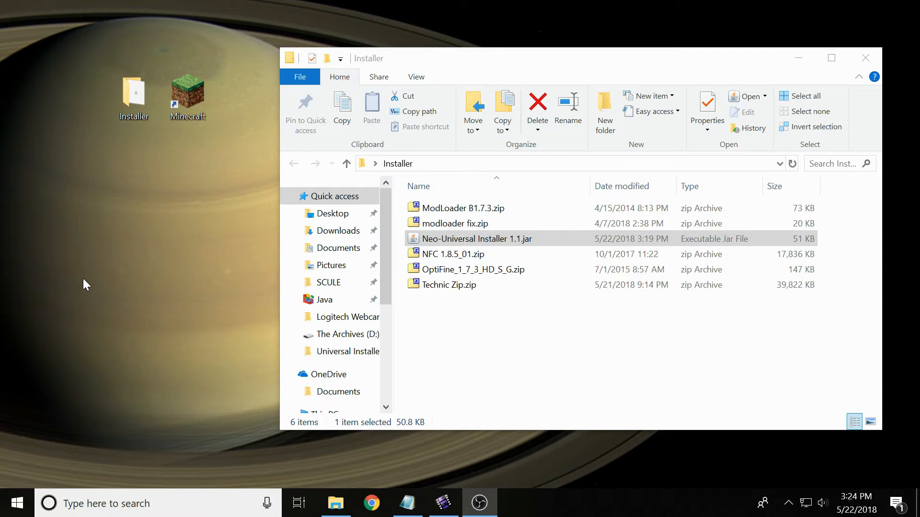
# Step: Run Neo-Universal Installer 1.1.jar from the Installer folder and select Beta 1.7.3 as the version to install on
pyautogui.click(475, 242)
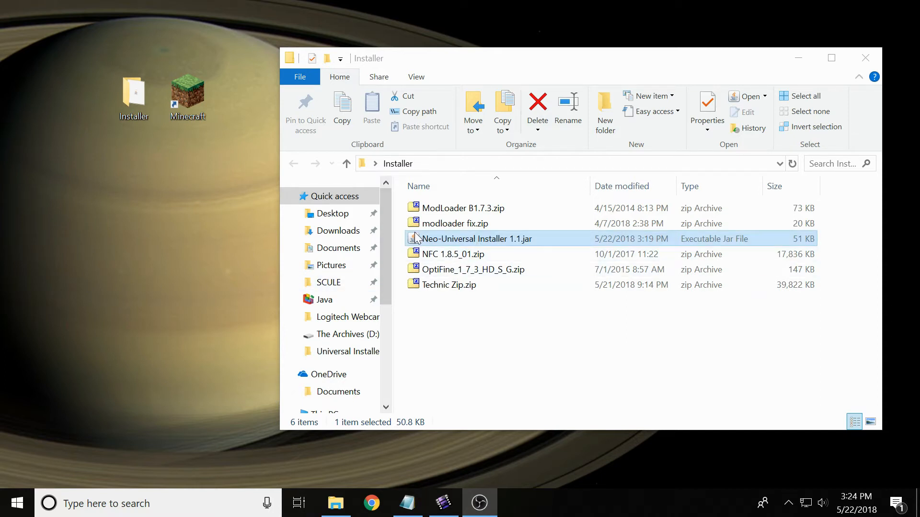
pyautogui.click(475, 239)
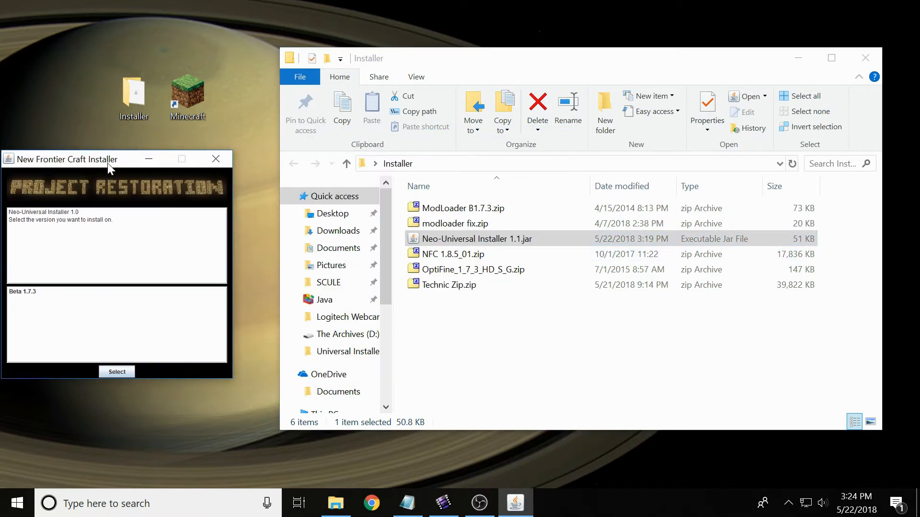
pyautogui.moveTo(107, 163); pyautogui.dragTo(126, 157)
pyautogui.click(41, 287)
pyautogui.click(143, 366)
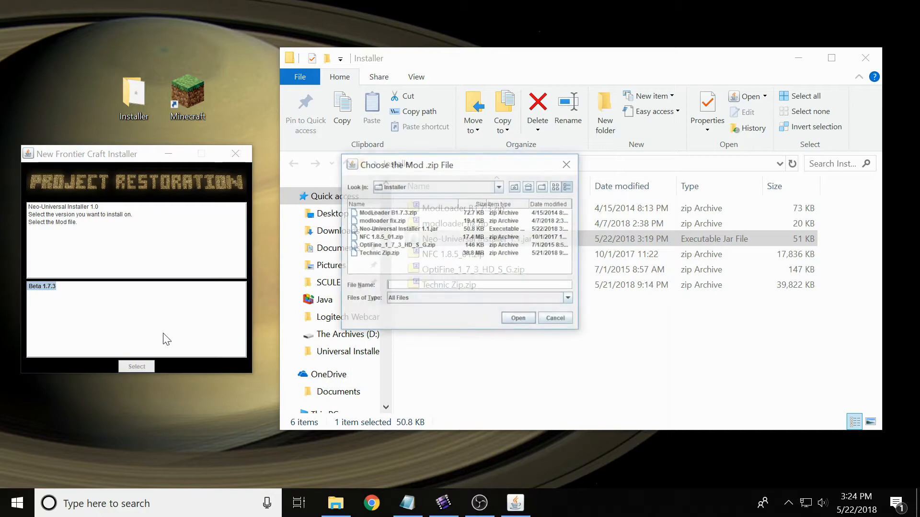
# Step: Choose OptiFine_1_7_3_HD_S_G.zip as the mod file and start installing it without adding another mod
pyautogui.click(410, 245)
pyautogui.click(524, 319)
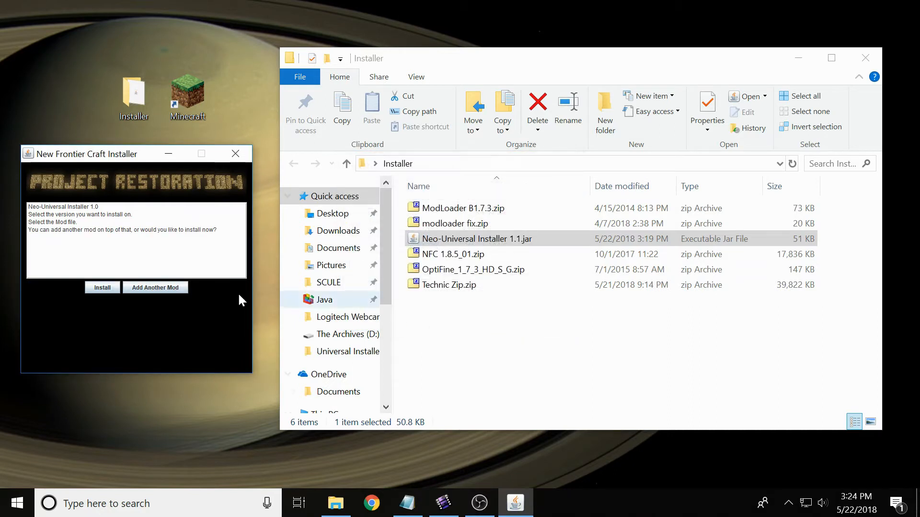
pyautogui.click(106, 286)
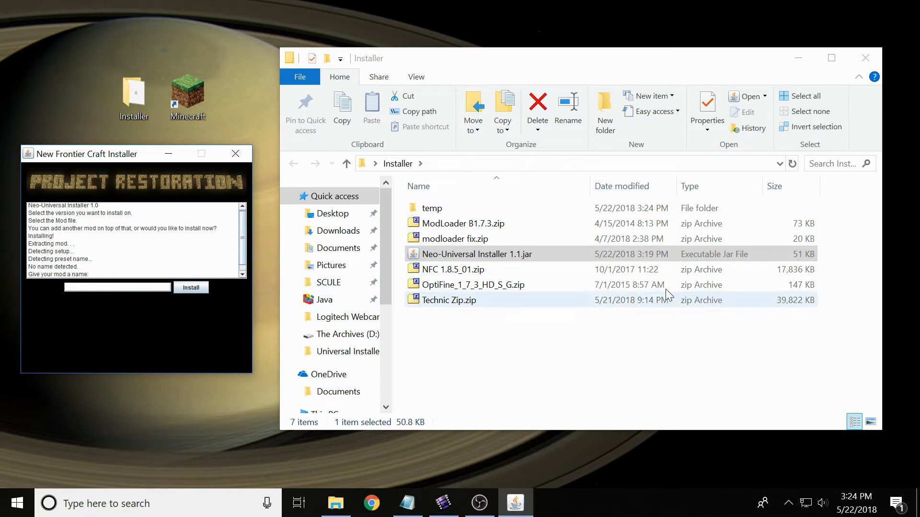
# Step: Open the OptiFine_1_7_3_HD_S_G.zip archive to examine the files it contains, and close it
pyautogui.click(512, 290)
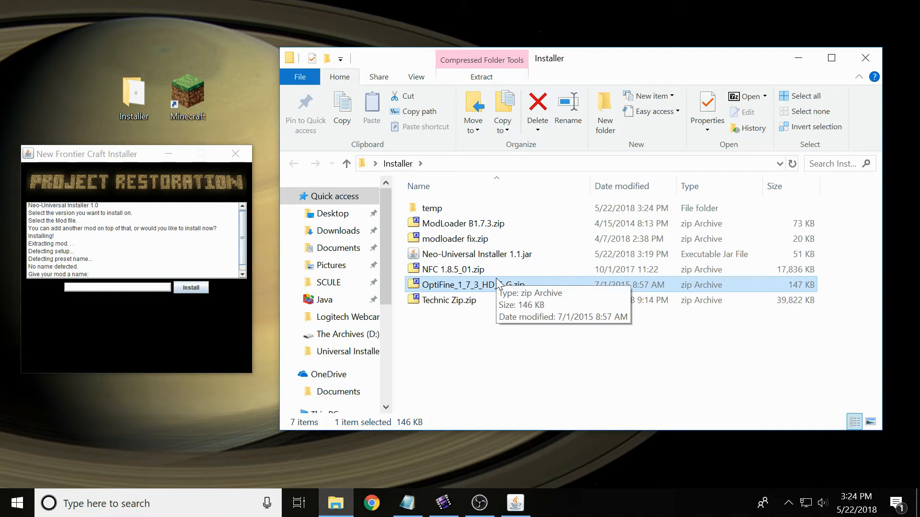
pyautogui.doubleClick(498, 287)
pyautogui.scroll(-5, 268, 244)
pyautogui.scroll(5, 280, 294)
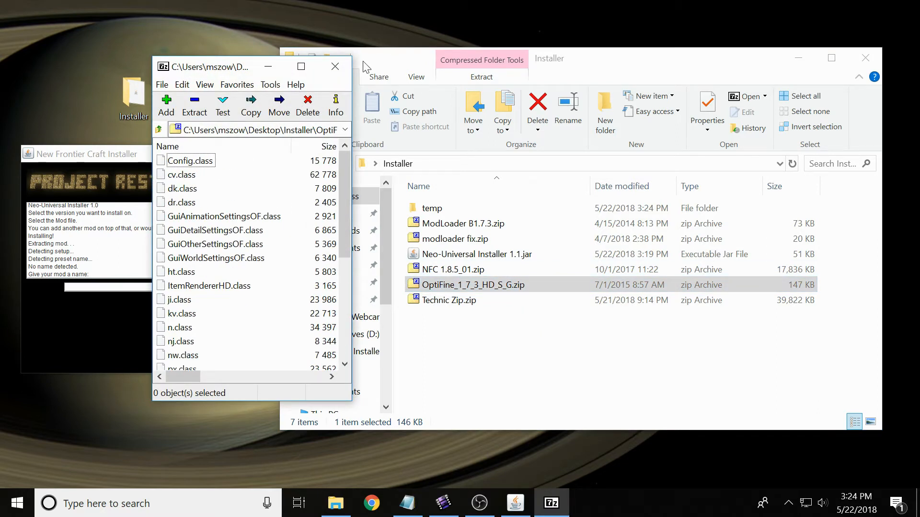
pyautogui.click(335, 66)
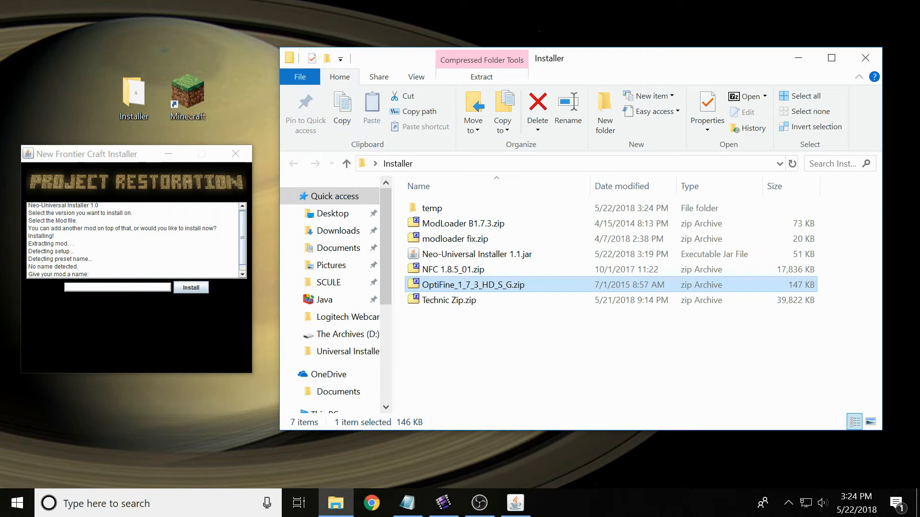
# Step: Name the mod "Opti-1.7.3" in the installer, complete the installation and close the installer
pyautogui.hotkey('alt', 'Tab')
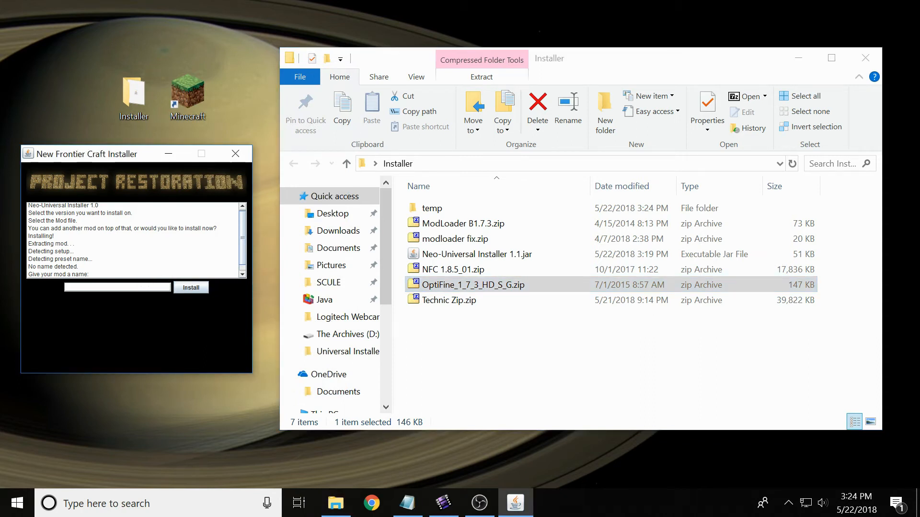
pyautogui.write('Opti-1.7.3')
pyautogui.click(188, 286)
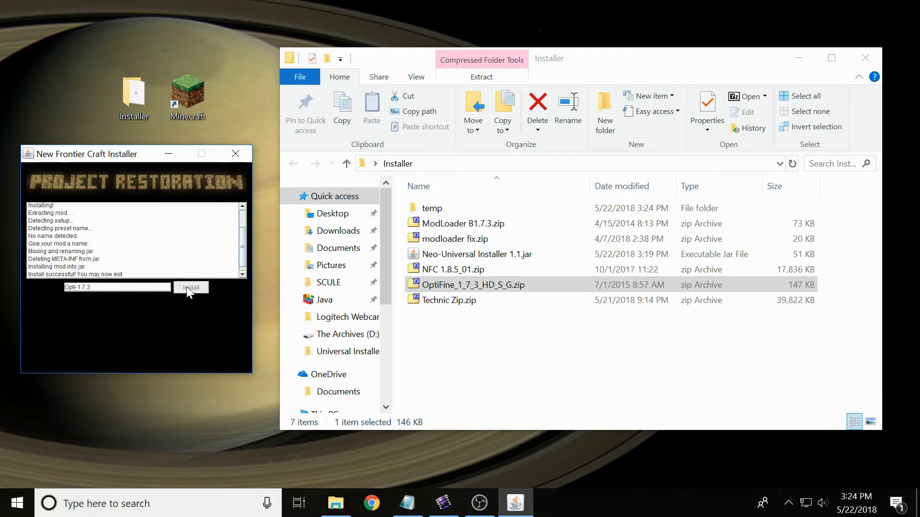
pyautogui.click(239, 148)
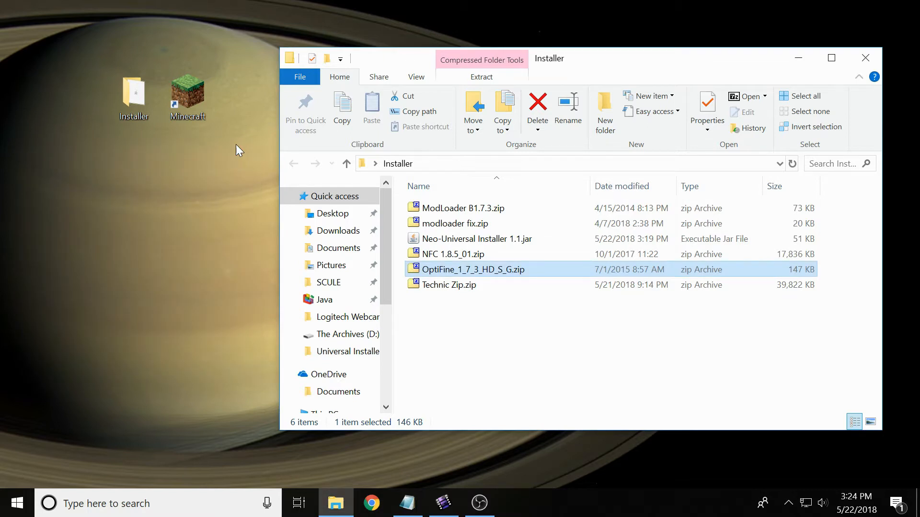
# Step: Open the Minecraft Launcher and add a new launch configuration named "Opti"
pyautogui.doubleClick(203, 98)
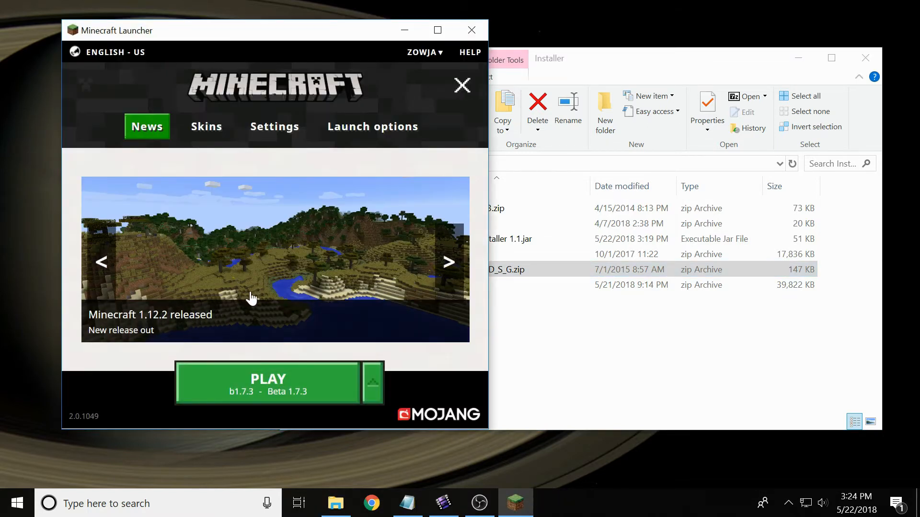
pyautogui.click(349, 128)
pyautogui.click(103, 203)
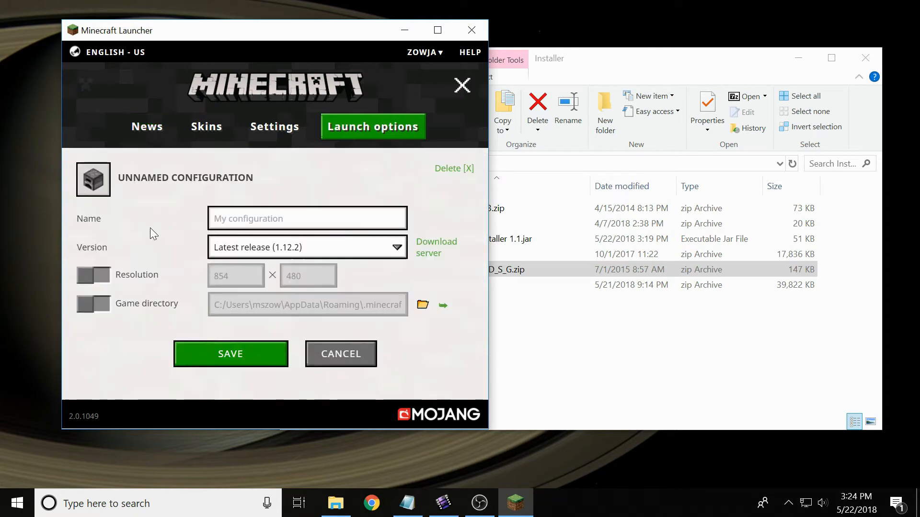
pyautogui.click(215, 218)
pyautogui.write('Opti')
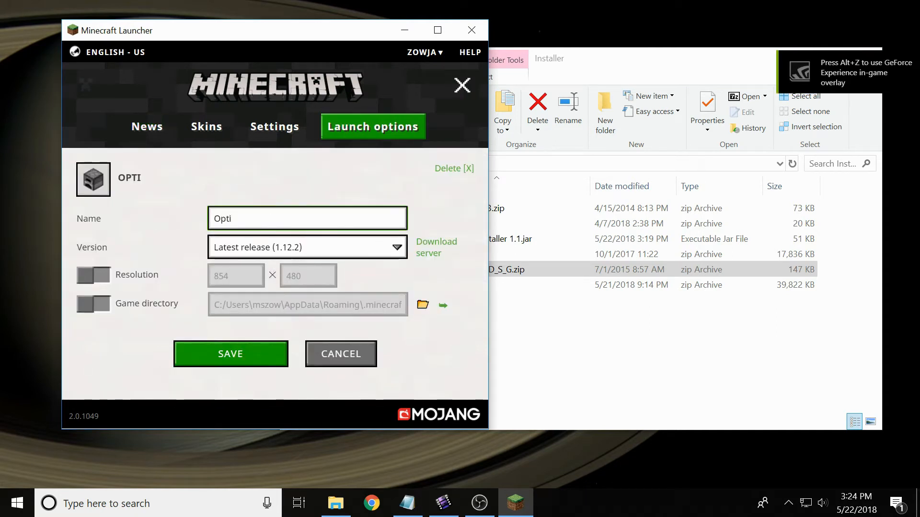
# Step: Set the Opti configuration's version to old_beta Opti-1.7.3 and save the configuration
pyautogui.click(340, 248)
pyautogui.scroll(-16, 330, 201)
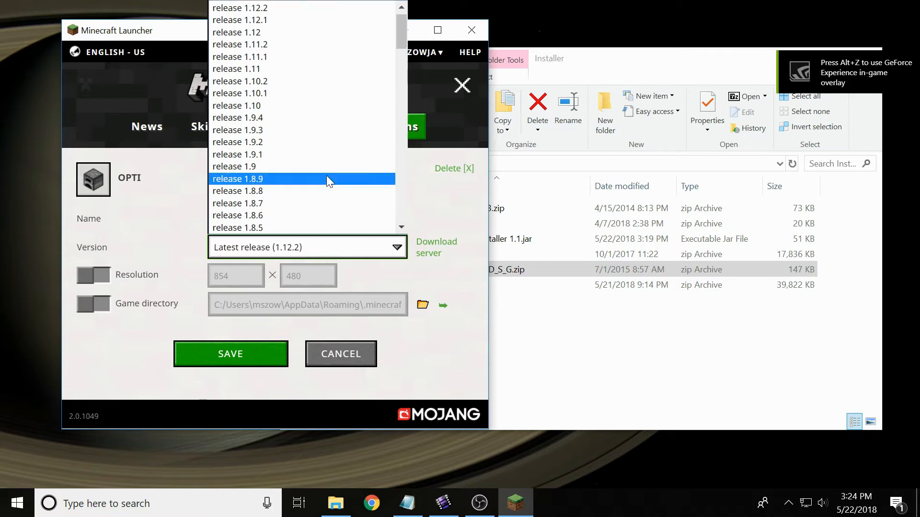
pyautogui.scroll(-5, 321, 167)
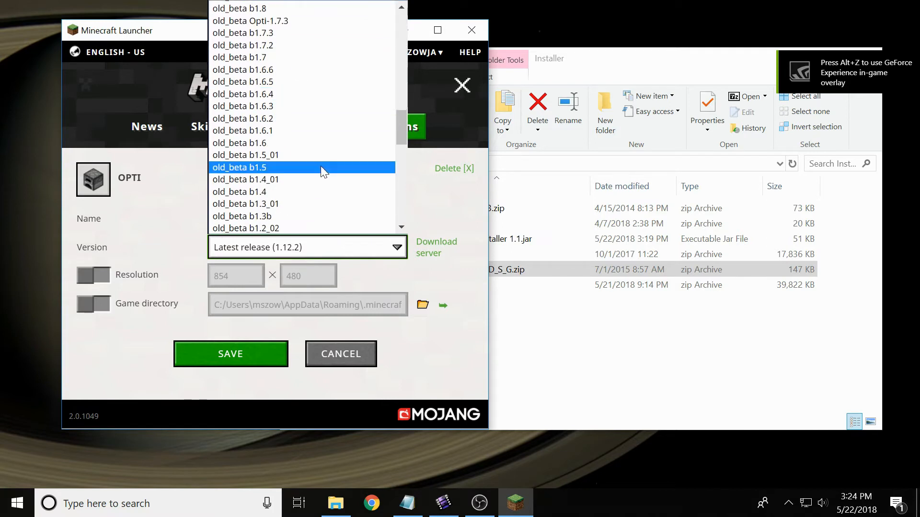
pyautogui.scroll(5, 321, 166)
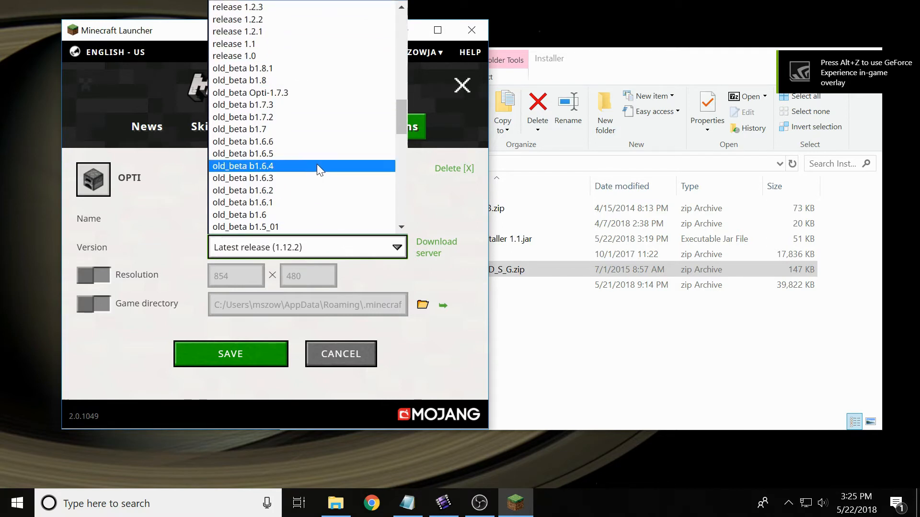
pyautogui.click(274, 93)
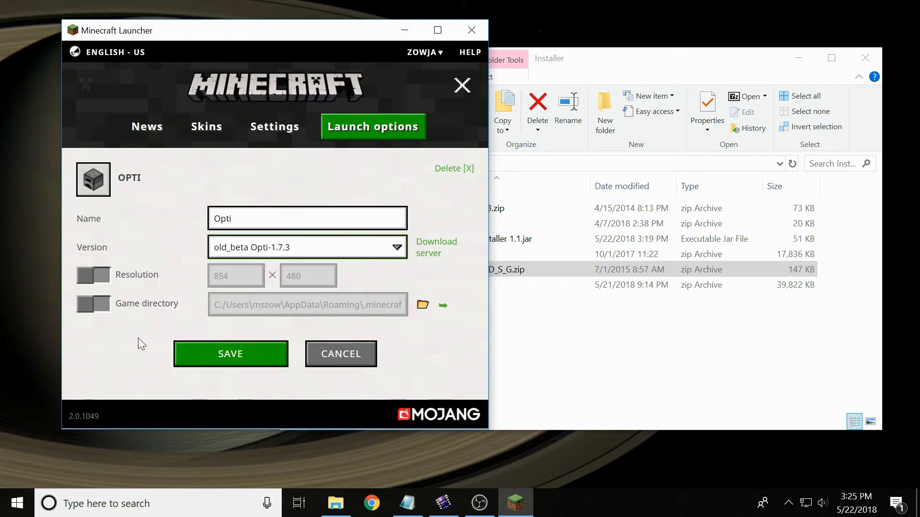
pyautogui.click(226, 354)
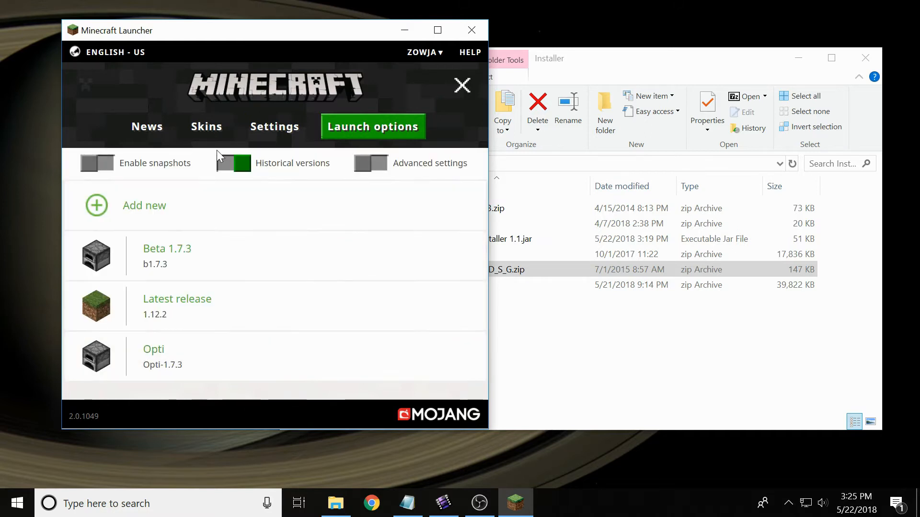
# Step: Choose the Opti configuration as the one to play and launch the game
pyautogui.click(144, 128)
pyautogui.click(376, 386)
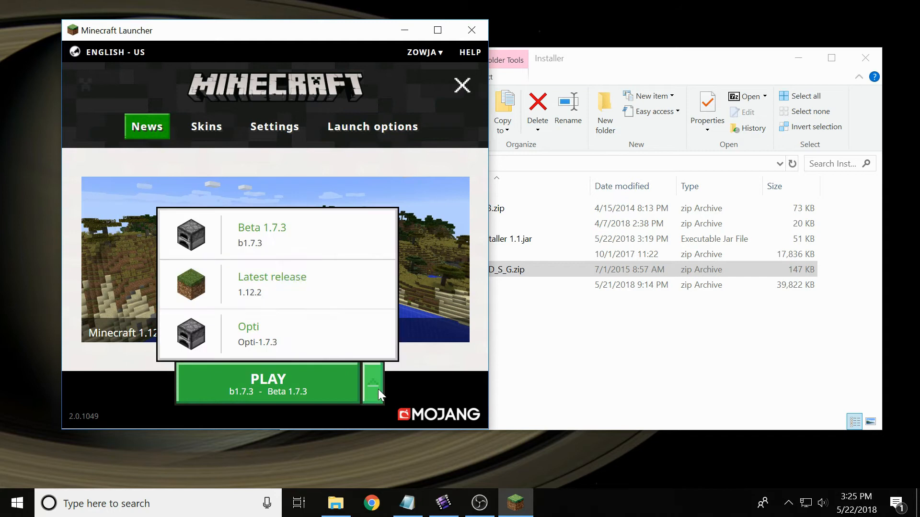
pyautogui.click(288, 334)
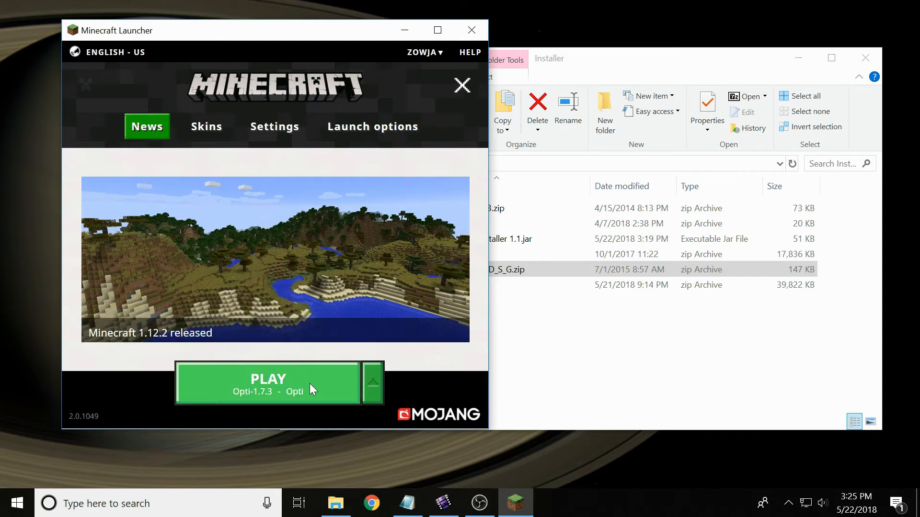
pyautogui.click(306, 380)
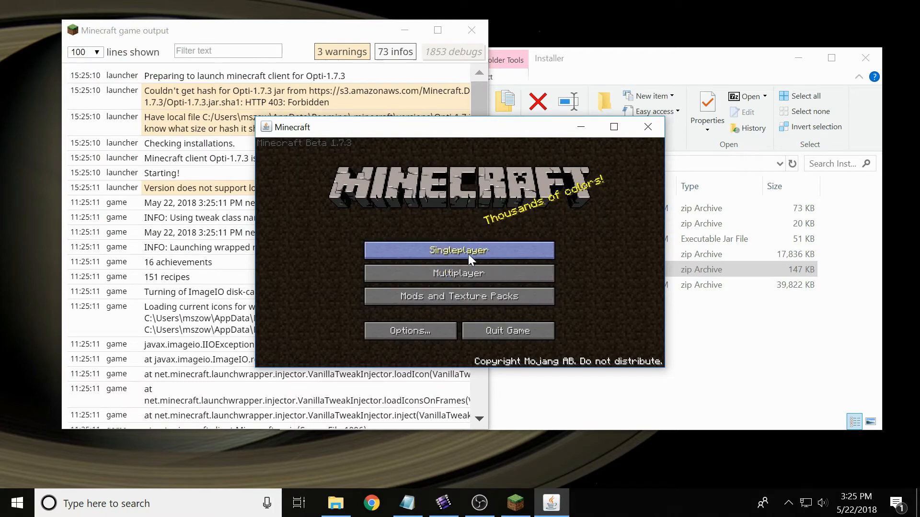
# Step: Load an existing singleplayer world to test the modded game, and open and close the inventory
pyautogui.click(467, 254)
pyautogui.click(444, 216)
pyautogui.click(405, 321)
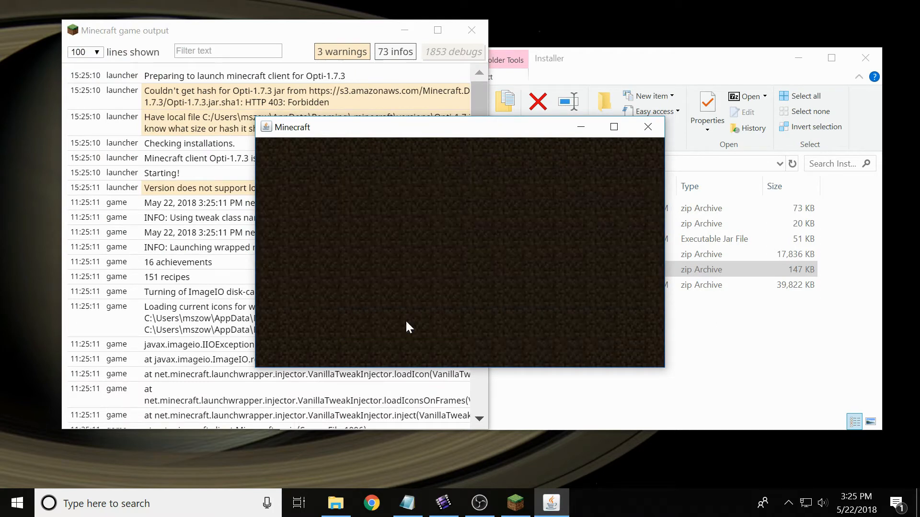
pyautogui.press('e')
pyautogui.press('e')
# Step: Examine the OptiFine video settings from the in-game options, toggle full screen, and return to the world
pyautogui.press('Escape')
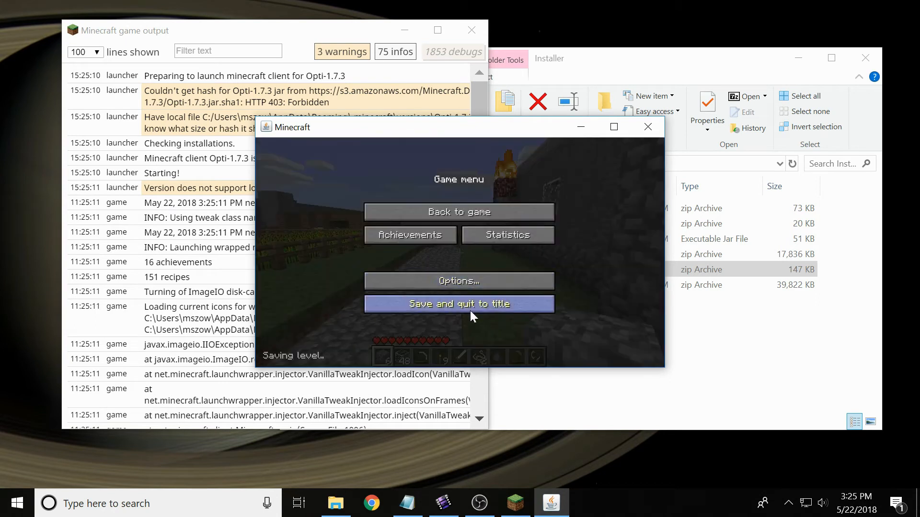
pyautogui.click(465, 282)
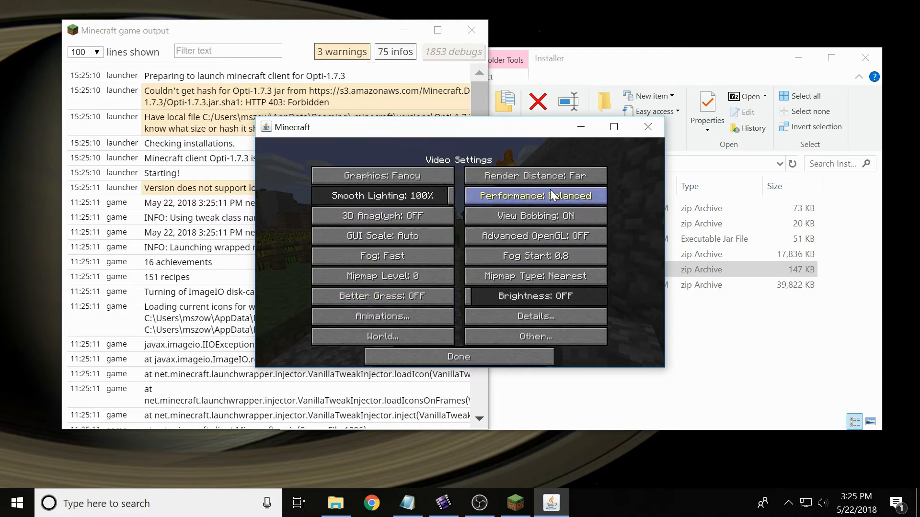
pyautogui.press('F11')
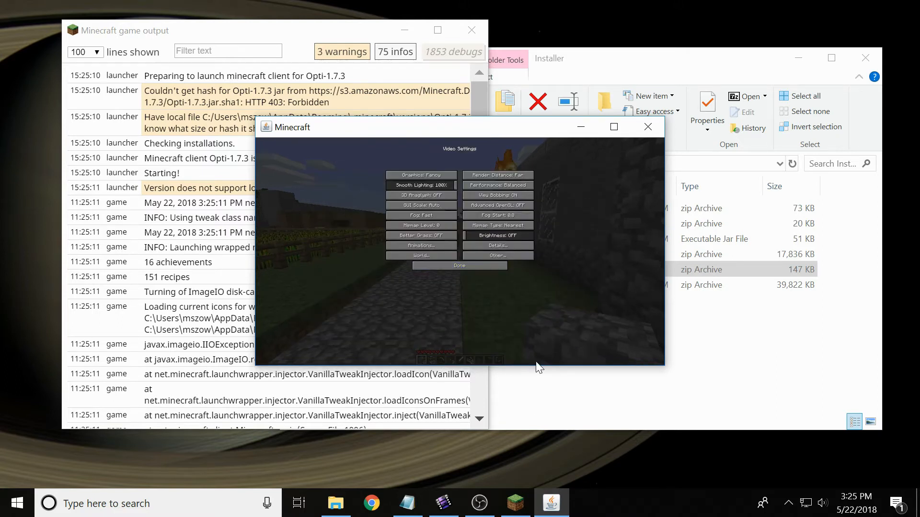
pyautogui.moveTo(540, 366); pyautogui.dragTo(541, 369)
pyautogui.click(498, 355)
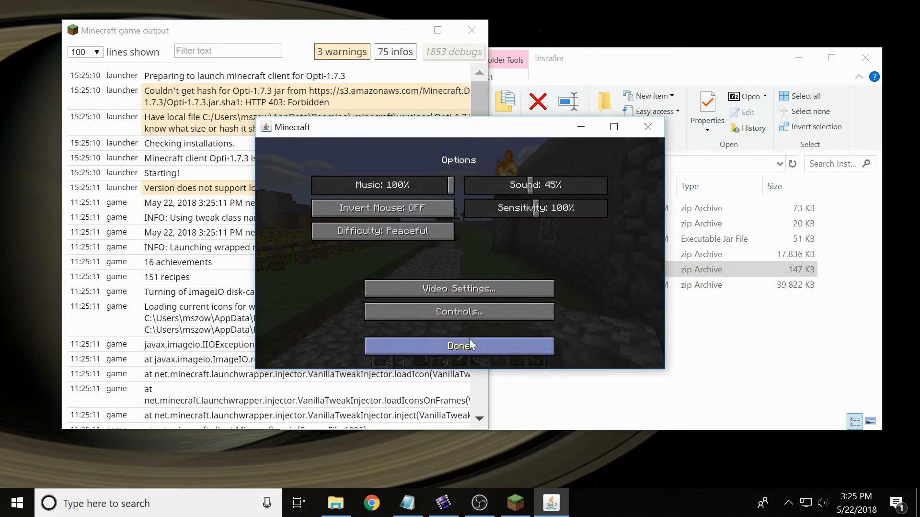
pyautogui.click(473, 349)
pyautogui.click(478, 212)
pyautogui.press('e')
pyautogui.press('e')
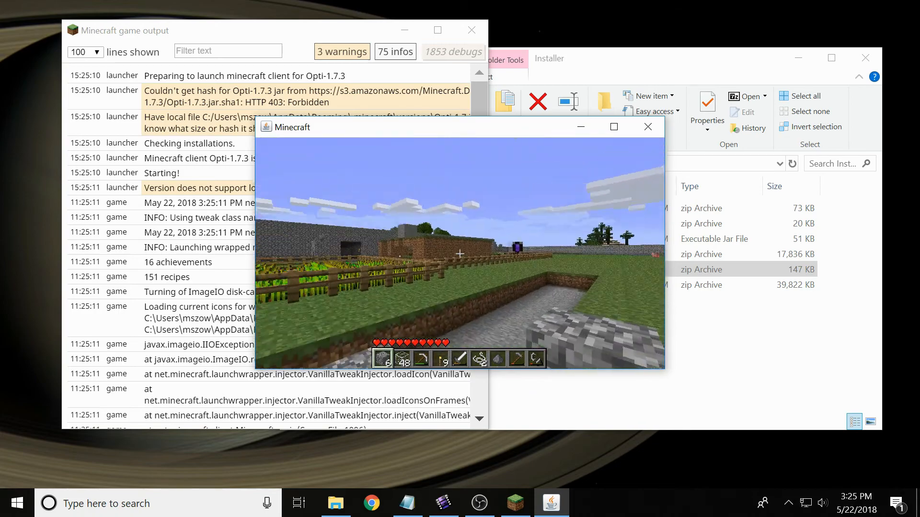
# Step: Save and quit the world, and close the game and its game output window
pyautogui.press('Escape')
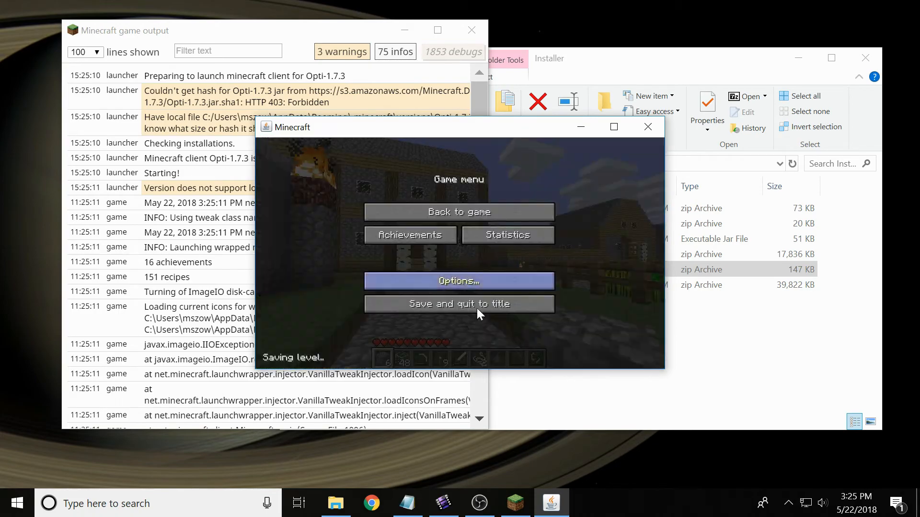
pyautogui.click(470, 302)
pyautogui.click(648, 127)
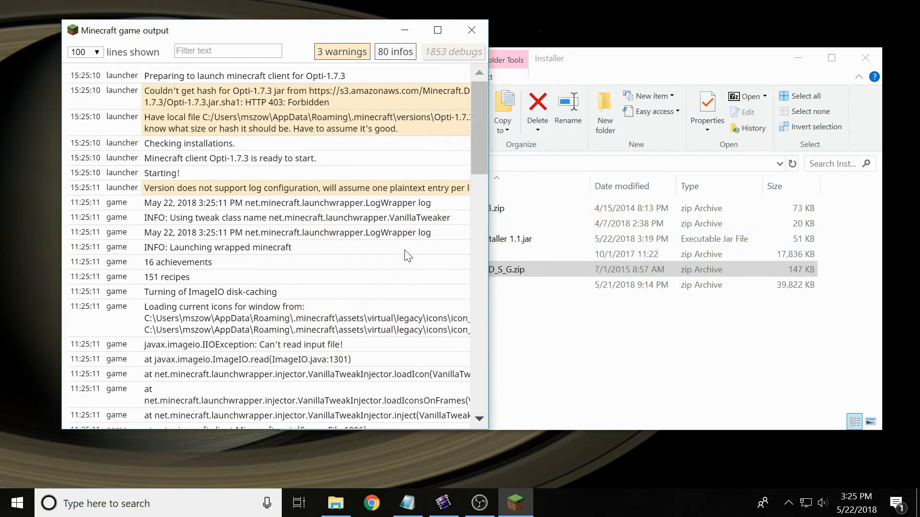
pyautogui.click(471, 30)
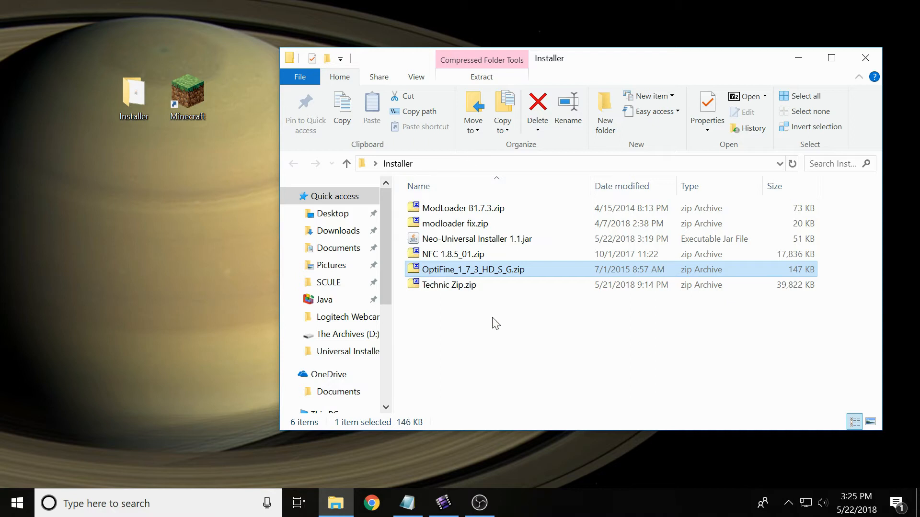
# Step: Run Neo-Universal Installer 1.1.jar again and select Beta 1.7.3 as the version to install on
pyautogui.click(477, 254)
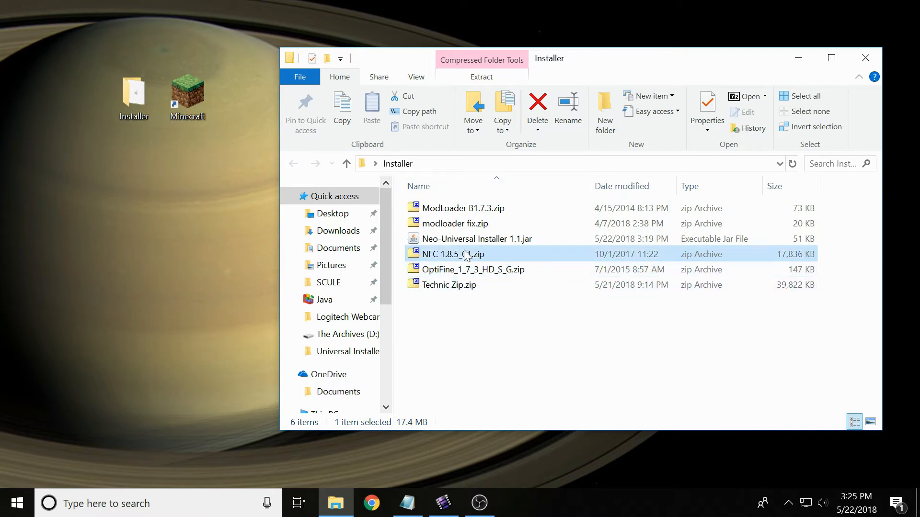
pyautogui.doubleClick(475, 242)
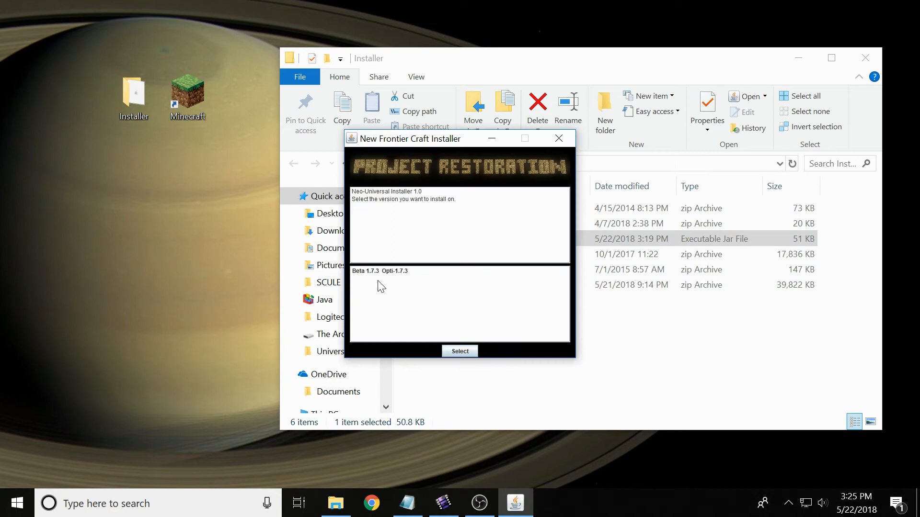
pyautogui.click(407, 285)
pyautogui.click(370, 274)
pyautogui.click(469, 350)
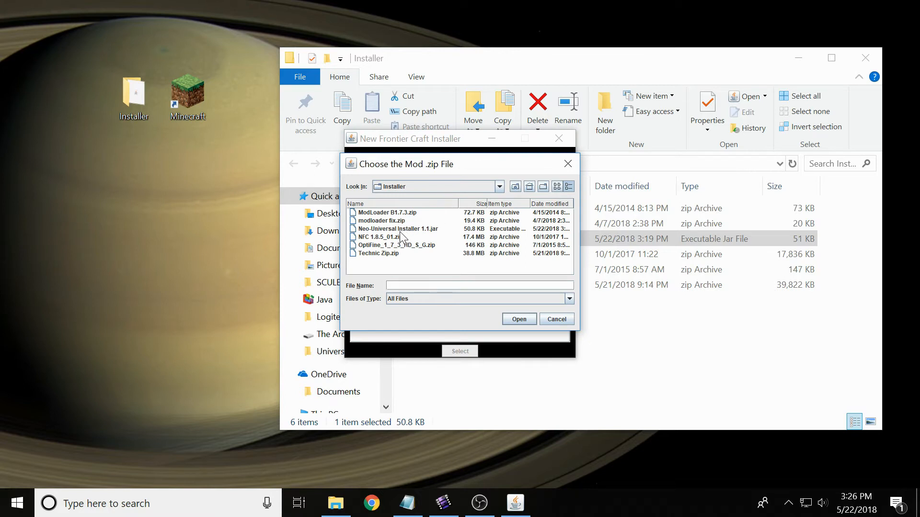
# Step: Choose NFC 1.8.5_01.zip as the mod file, install it and close the installer
pyautogui.click(382, 237)
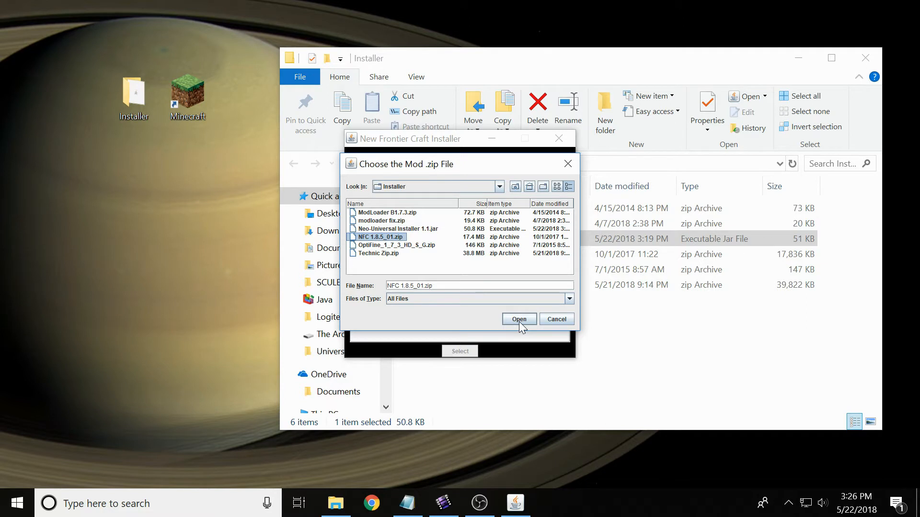
pyautogui.click(518, 320)
pyautogui.click(418, 272)
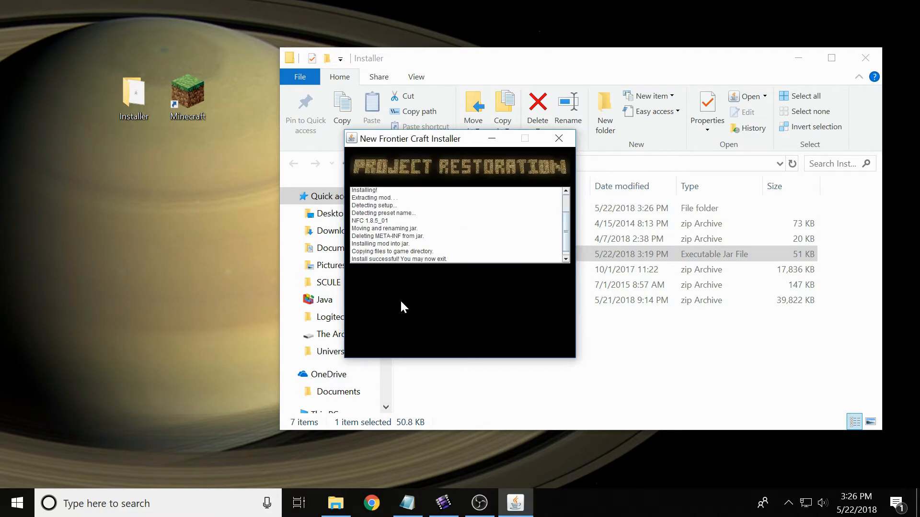
pyautogui.click(559, 139)
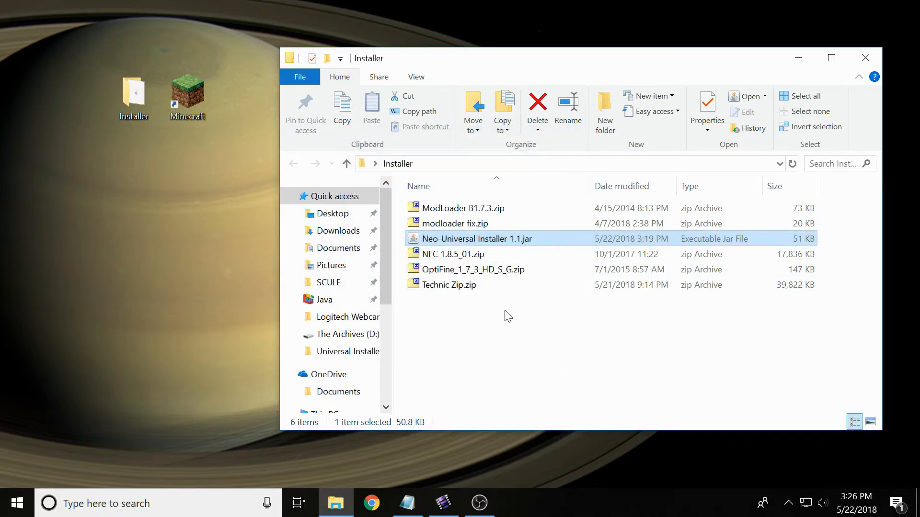
# Step: Examine the For Game Dir\versions\NFC 1.8.5_01 folder inside the NFC 1.8.5_01.zip archive, and close the archive
pyautogui.click(467, 256)
pyautogui.doubleClick(468, 256)
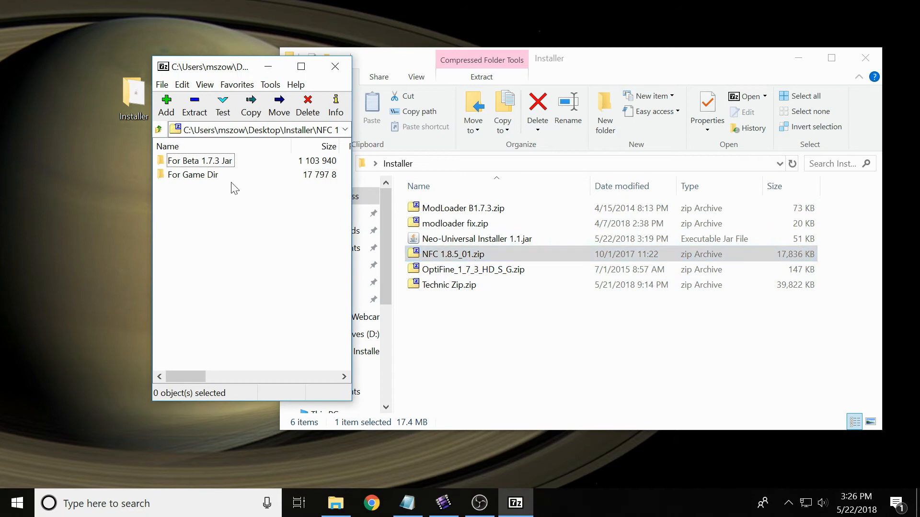
pyautogui.doubleClick(195, 180)
pyautogui.click(191, 175)
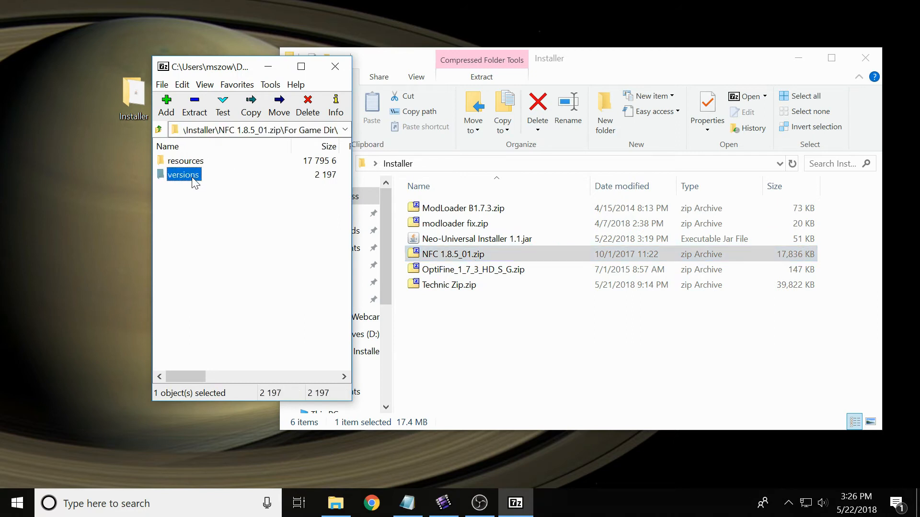
pyautogui.doubleClick(193, 178)
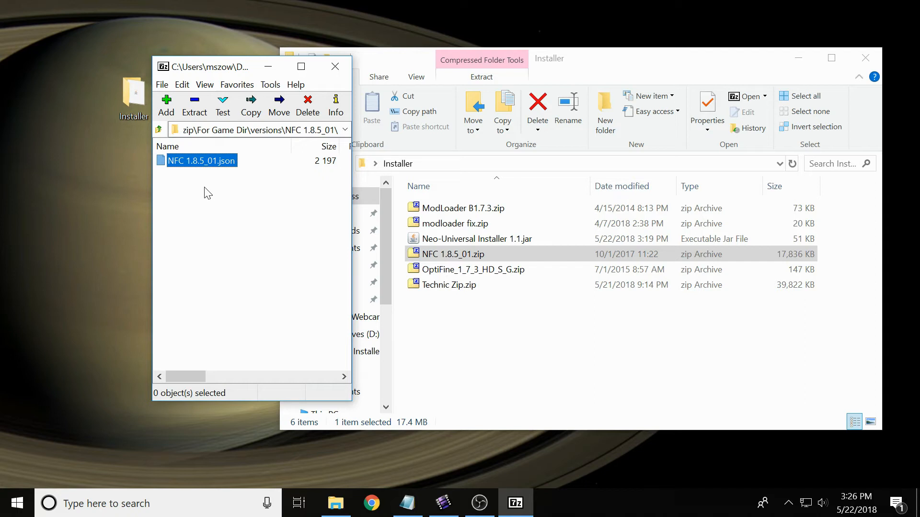
pyautogui.click(335, 66)
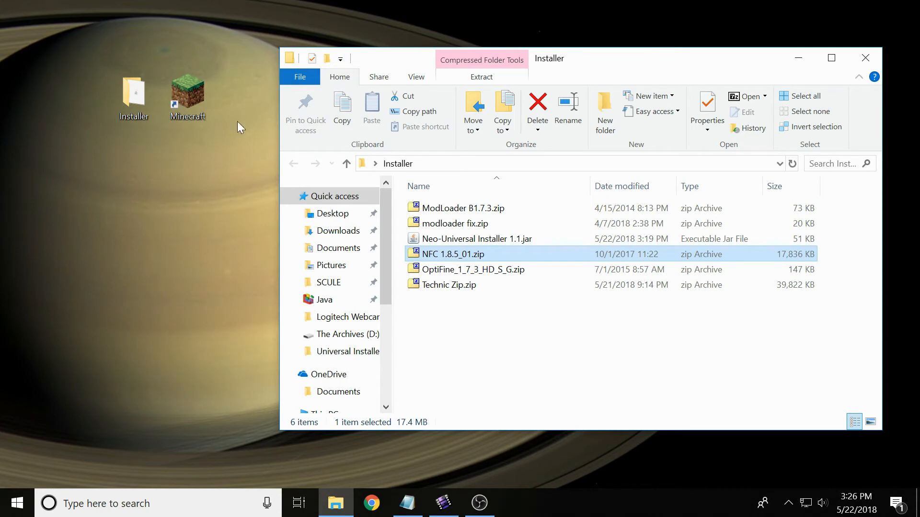
# Step: Open the Minecraft Launcher and save a new launch configuration named NFC with version old_beta NFC 1.8.5_01
pyautogui.doubleClick(197, 92)
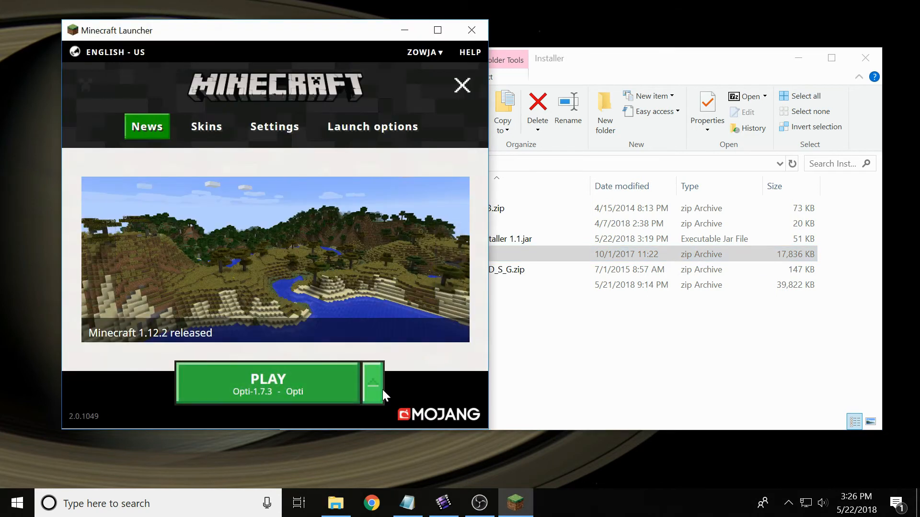
pyautogui.click(375, 130)
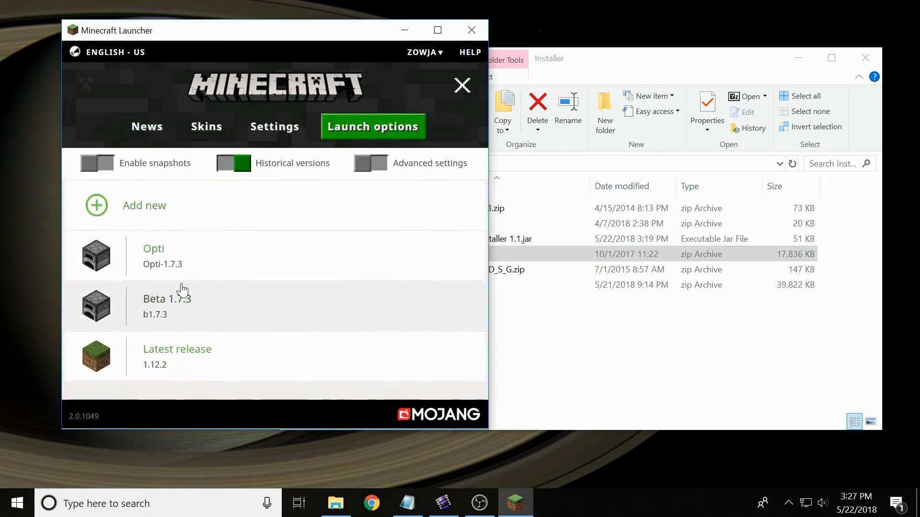
pyautogui.click(93, 214)
pyautogui.click(218, 218)
pyautogui.write('NFC')
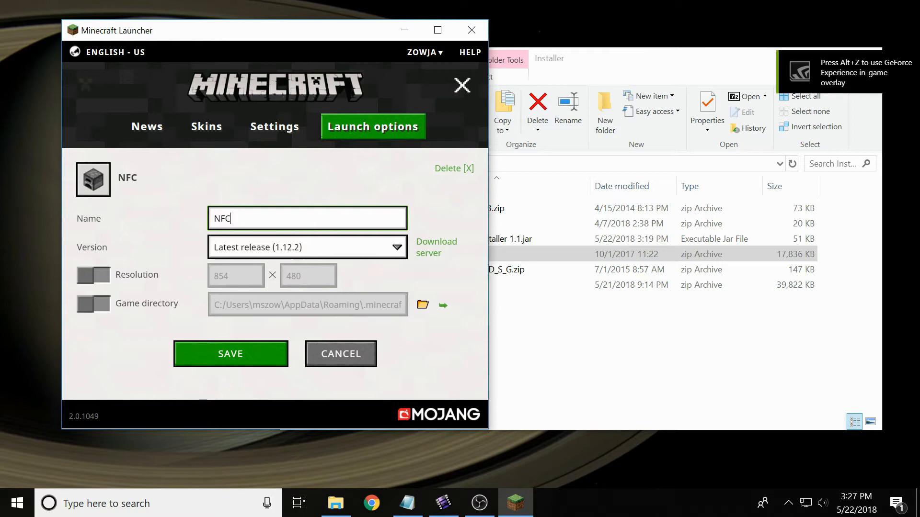
pyautogui.click(321, 244)
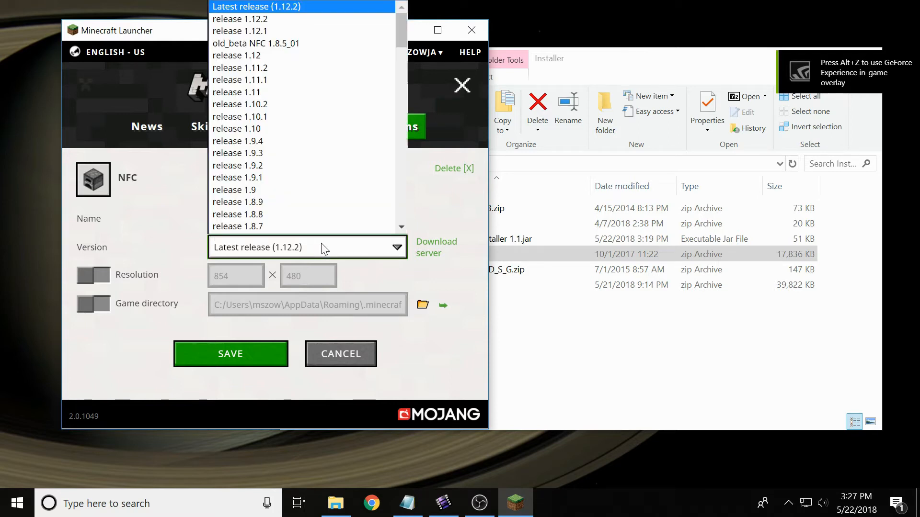
pyautogui.scroll(-1, 296, 166)
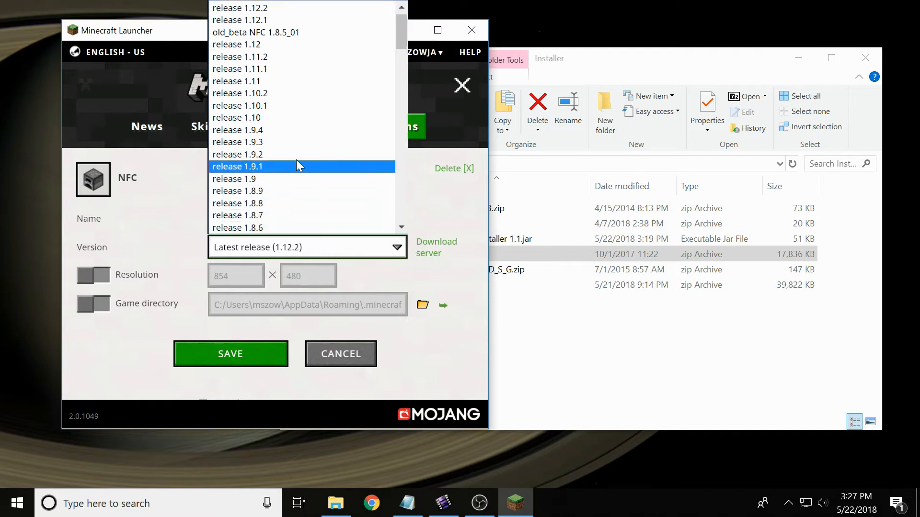
pyautogui.click(285, 33)
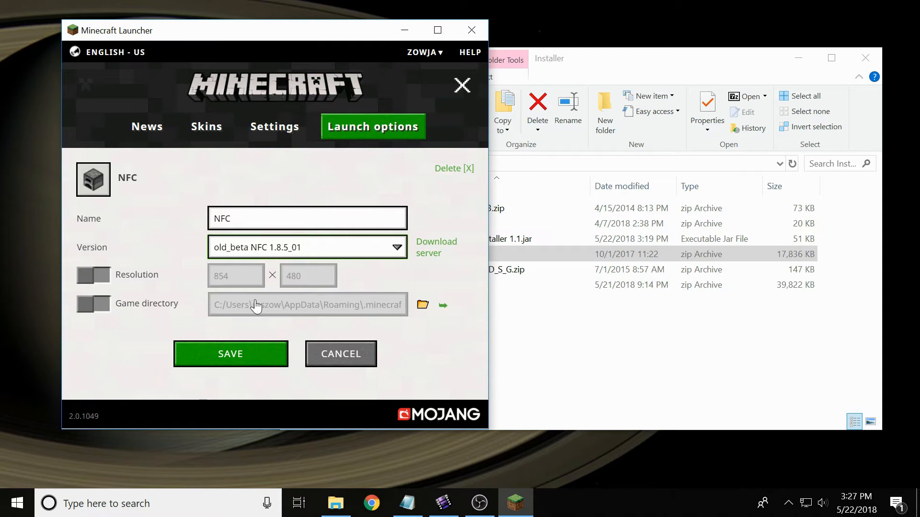
pyautogui.click(227, 363)
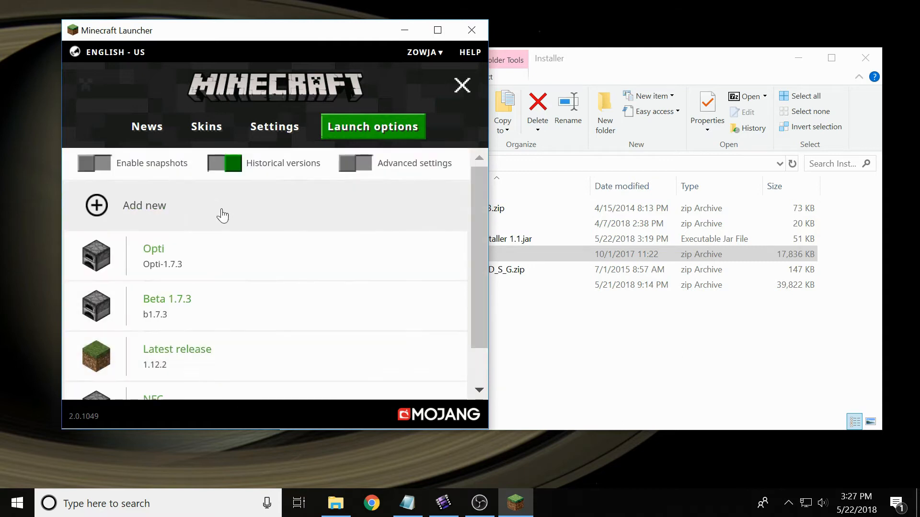
# Step: Launch the game with the NFC configuration, and close the game and its output window
pyautogui.click(148, 127)
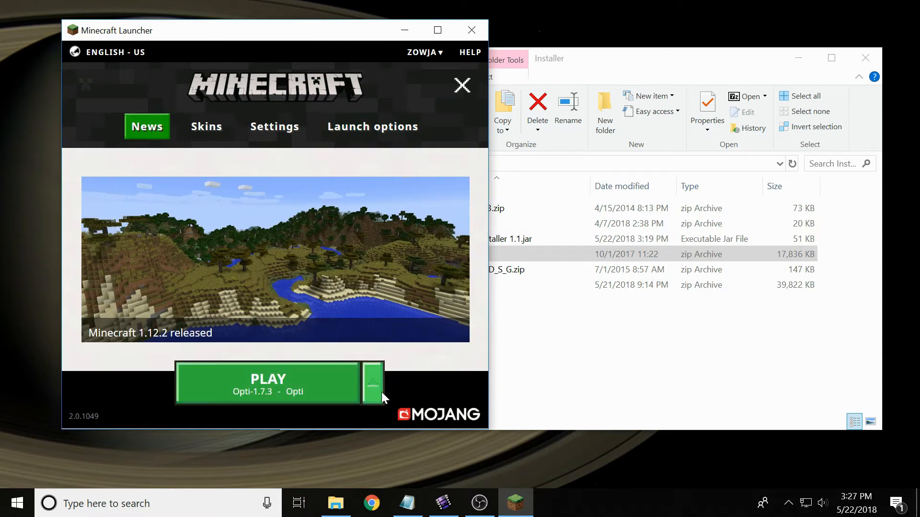
pyautogui.click(382, 392)
pyautogui.click(297, 339)
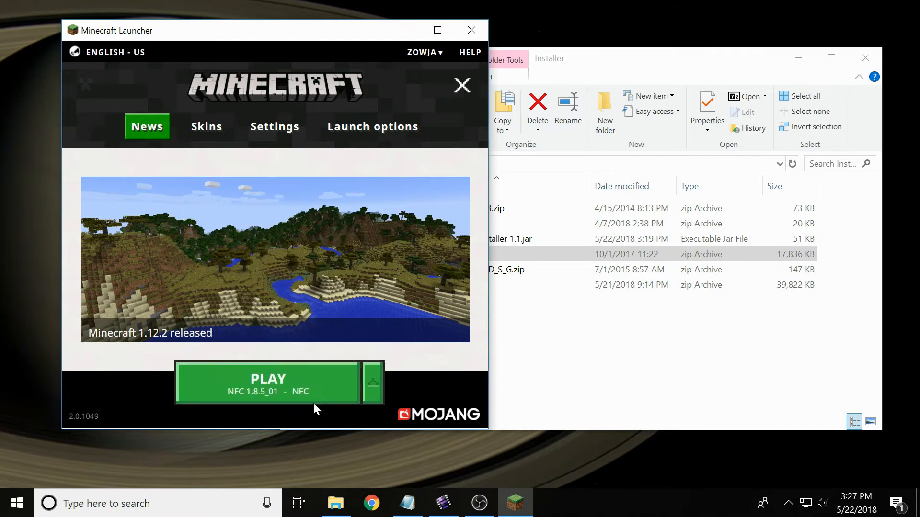
pyautogui.click(314, 402)
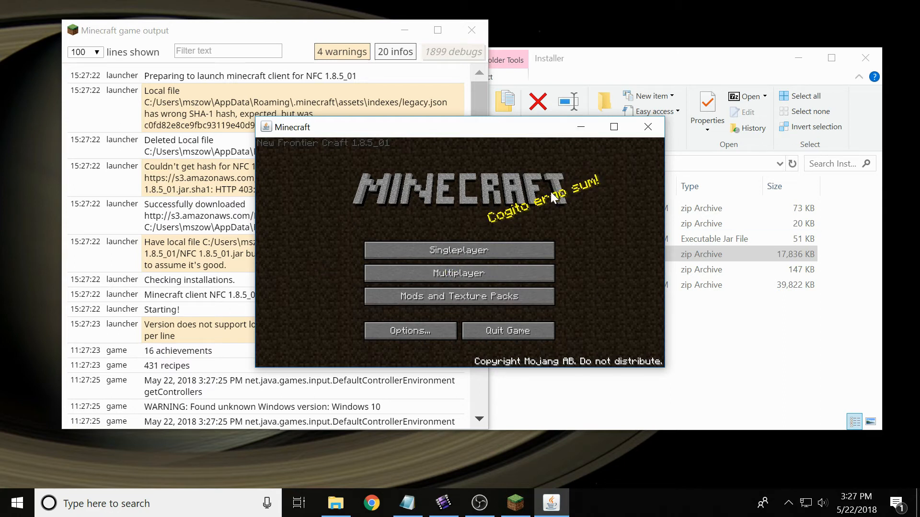
pyautogui.click(648, 130)
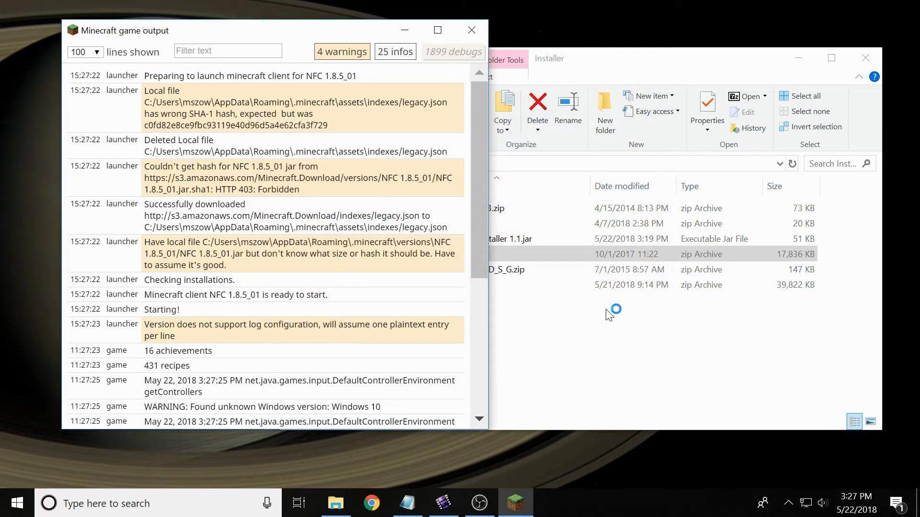
pyautogui.click(611, 309)
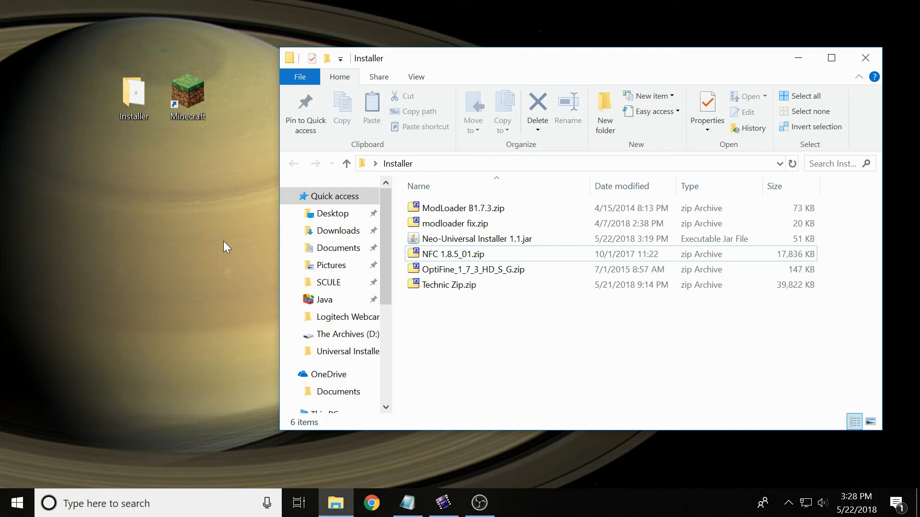
pyautogui.click(497, 210)
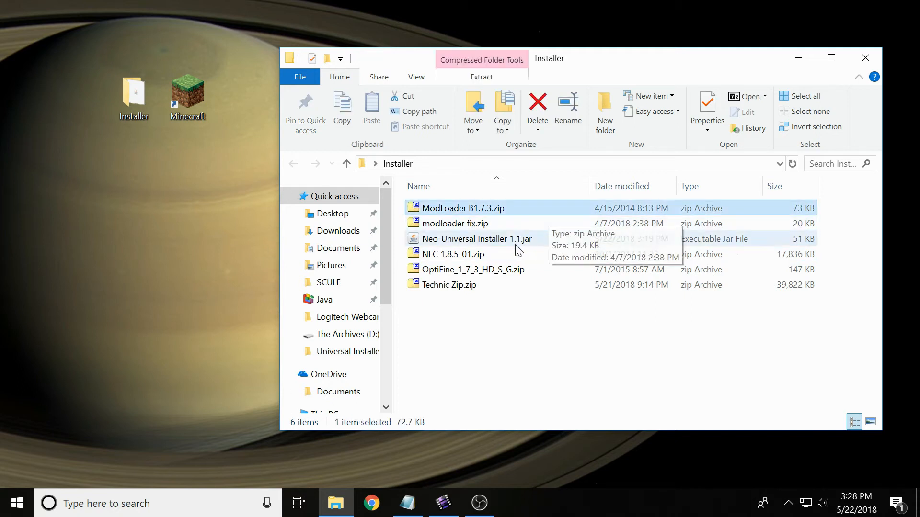
pyautogui.click(498, 286)
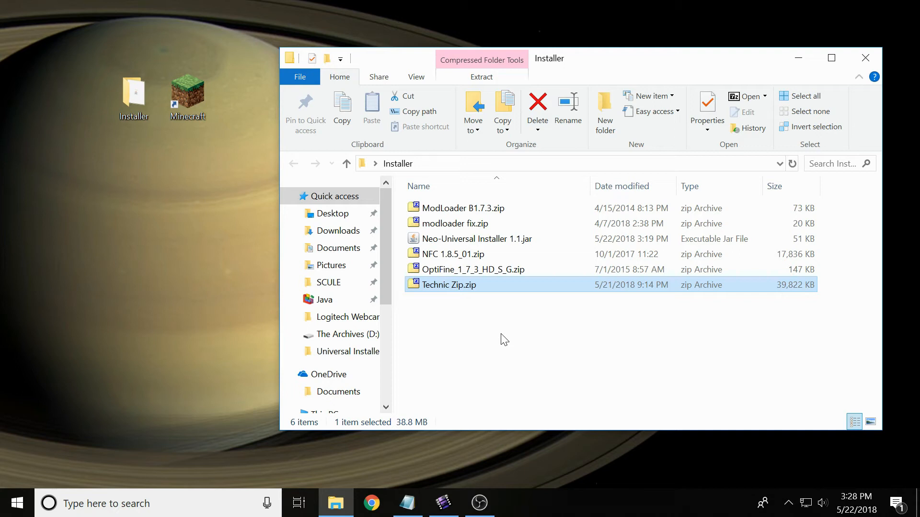
pyautogui.click(487, 231)
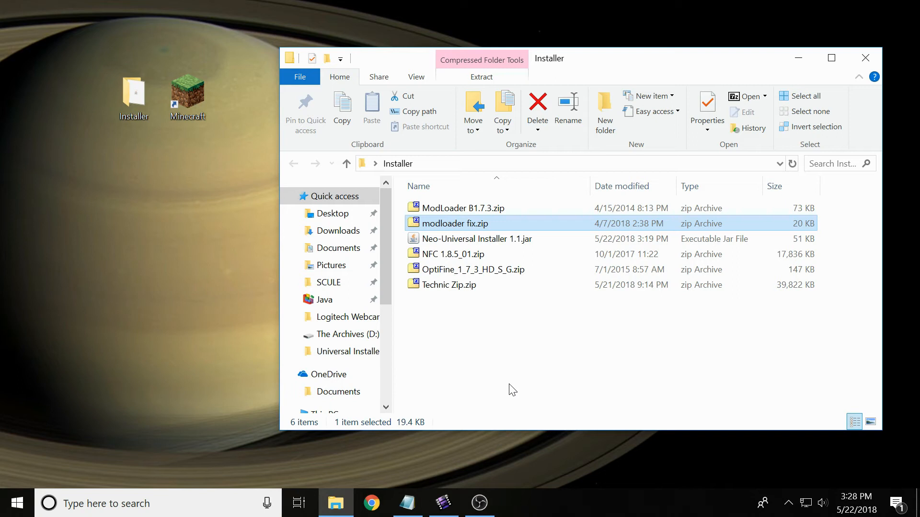
# Step: Run Neo-Universal Installer 1.1.jar from the Installer folder and select Beta 1.7.3 as the base version
pyautogui.doubleClick(474, 242)
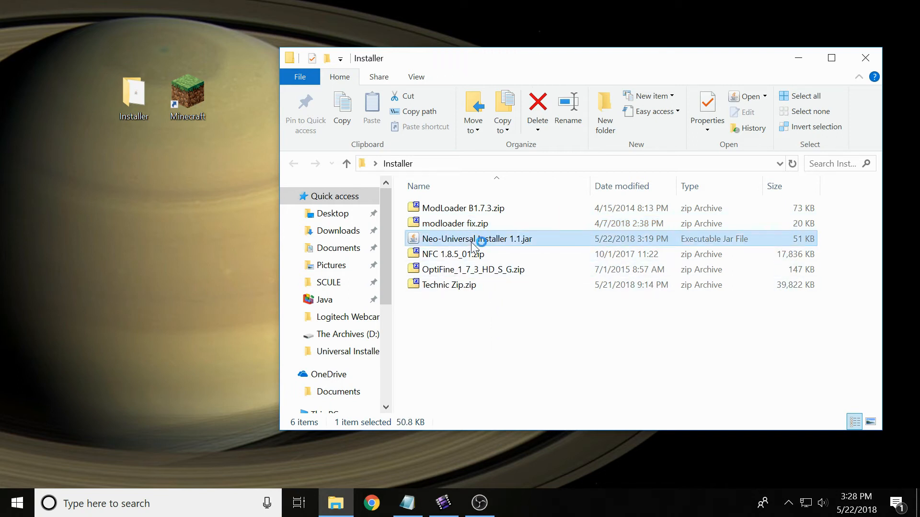
pyautogui.moveTo(427, 137); pyautogui.dragTo(184, 135)
pyautogui.click(121, 269)
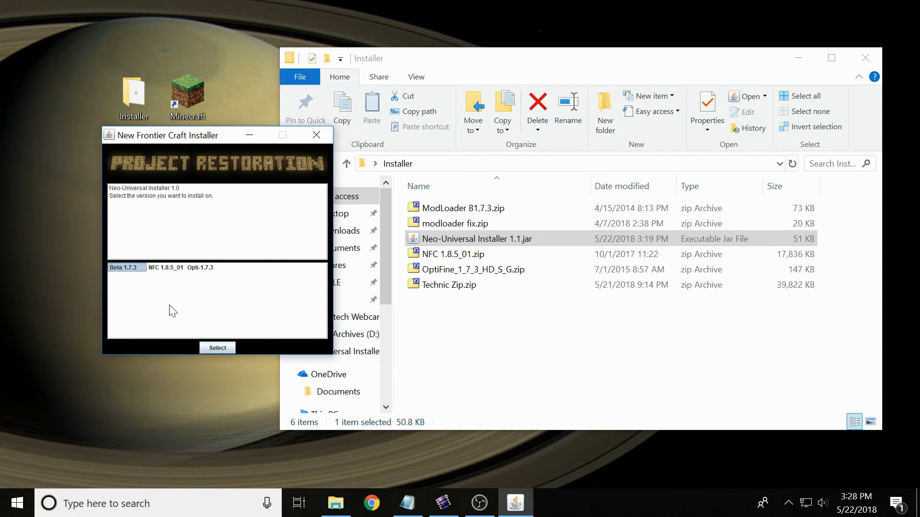
pyautogui.click(223, 347)
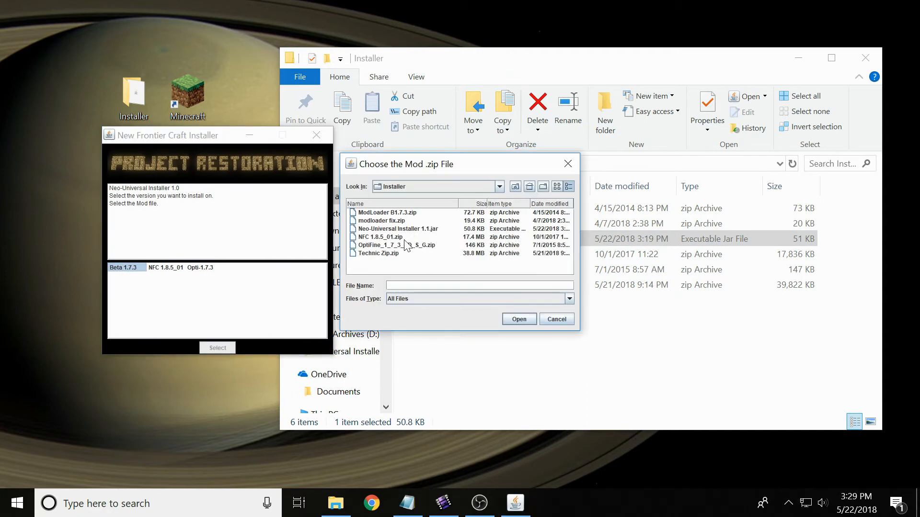
# Step: Choose Technic Zip.zip as the mod file and add modloader fix.zip as another mod on top of it
pyautogui.click(384, 258)
pyautogui.click(405, 214)
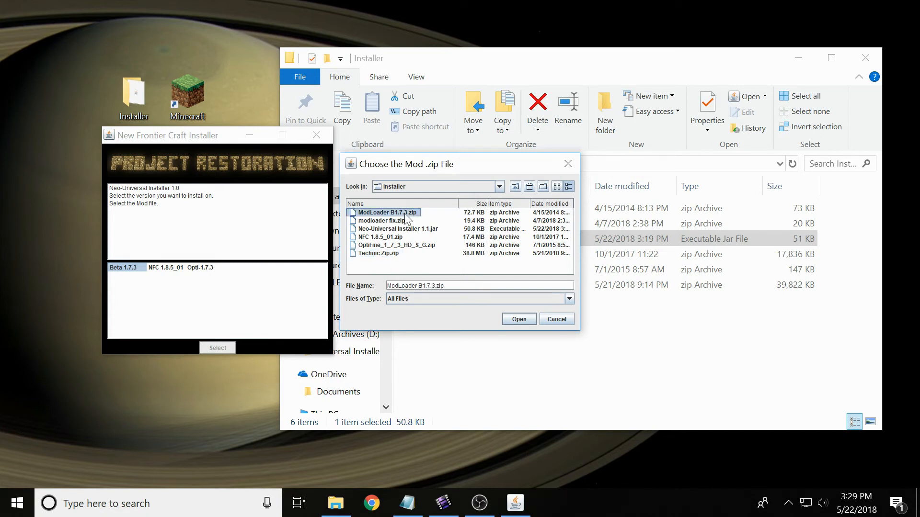
pyautogui.click(385, 254)
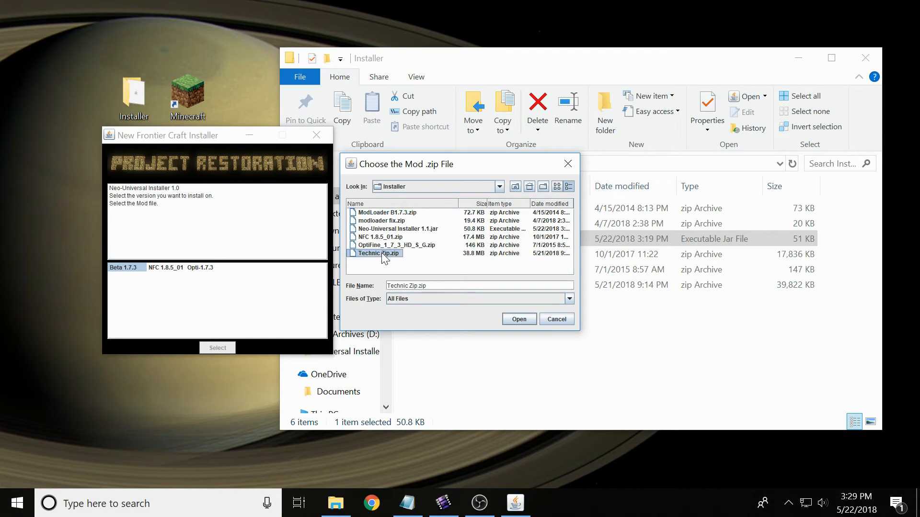
pyautogui.click(518, 320)
pyautogui.click(229, 272)
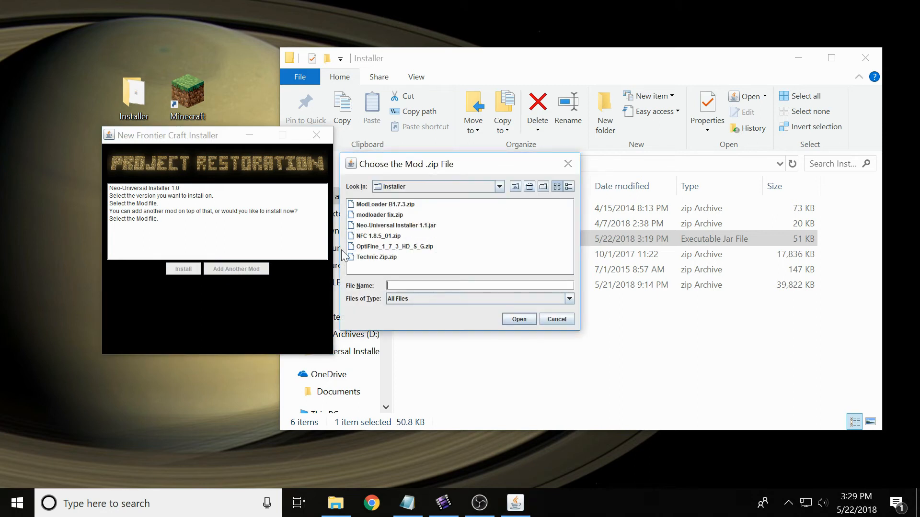
pyautogui.click(384, 216)
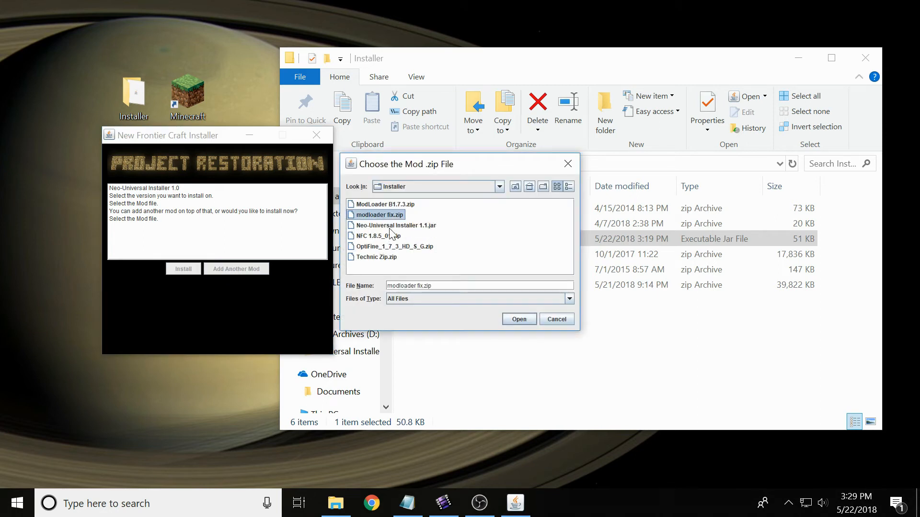
pyautogui.click(519, 319)
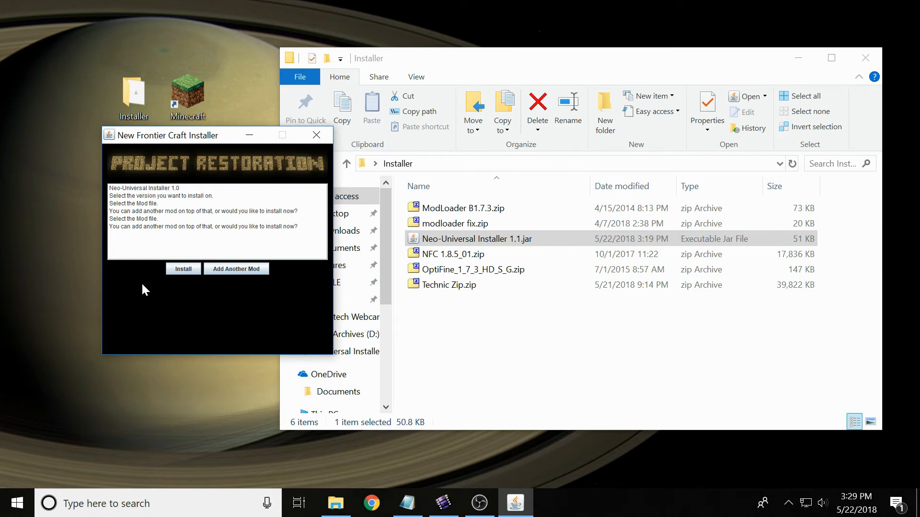
# Step: Install the combined mods under the name Technic B1.7.3 and close the installer
pyautogui.click(184, 269)
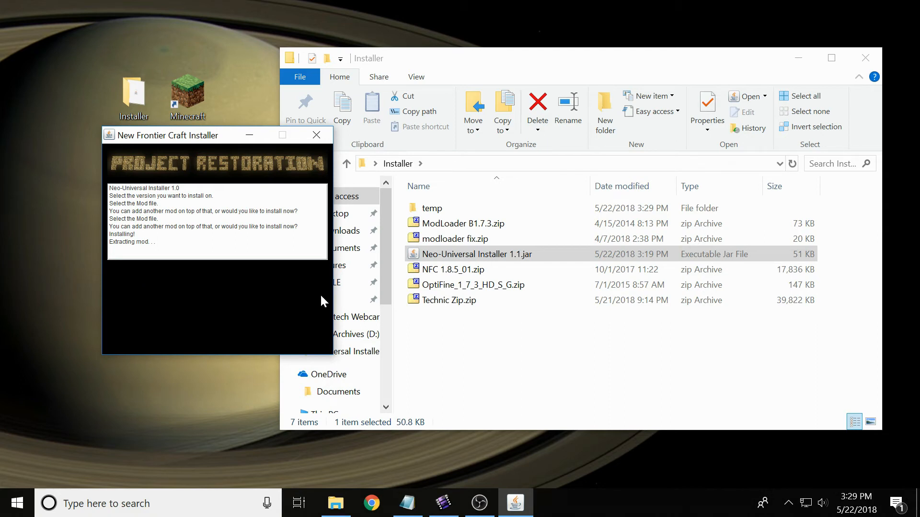
pyautogui.click(479, 305)
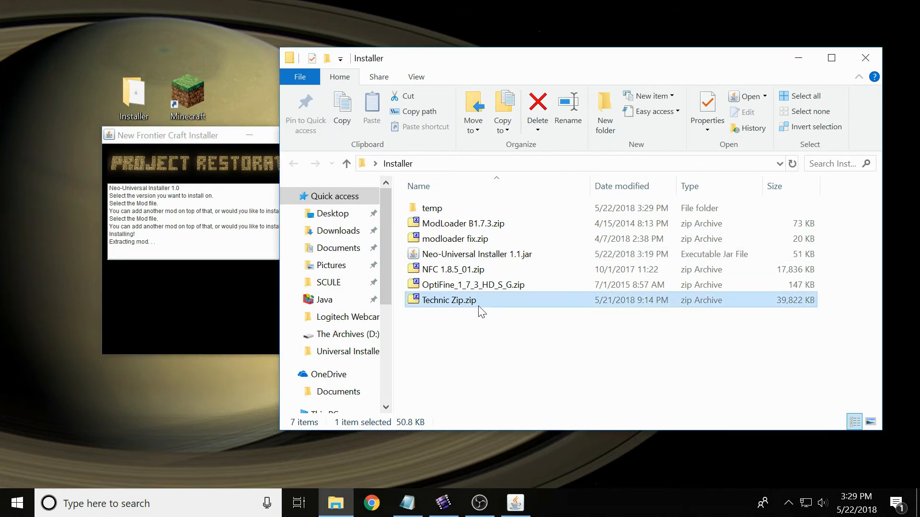
pyautogui.click(460, 239)
pyautogui.click(208, 292)
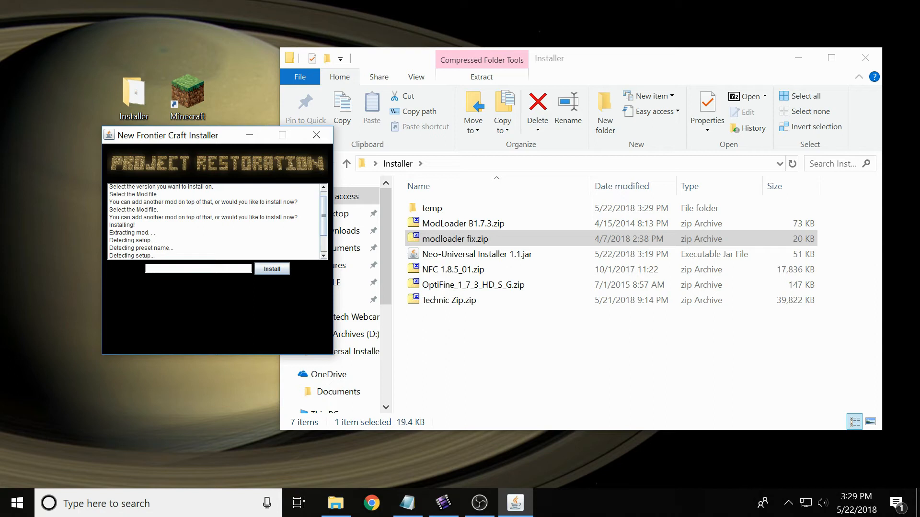
pyautogui.write('Technic B1.7.3')
pyautogui.click(267, 273)
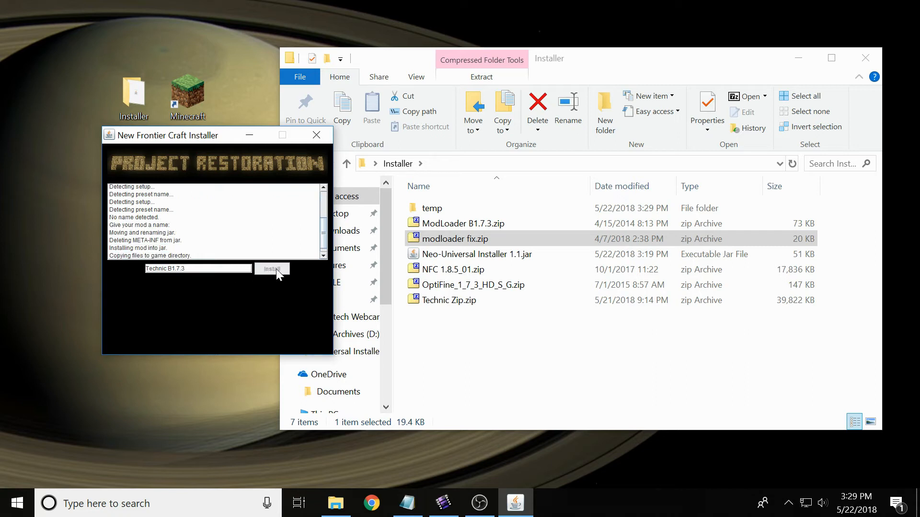
pyautogui.click(318, 135)
# Step: Open the Minecraft Launcher and save a new launch configuration named Technic B1.7.3
pyautogui.doubleClick(193, 100)
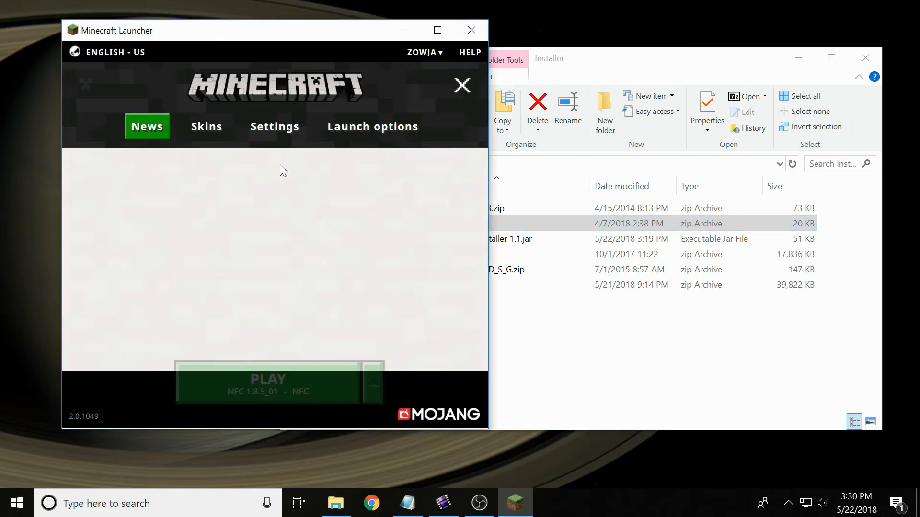
pyautogui.click(279, 134)
pyautogui.click(364, 130)
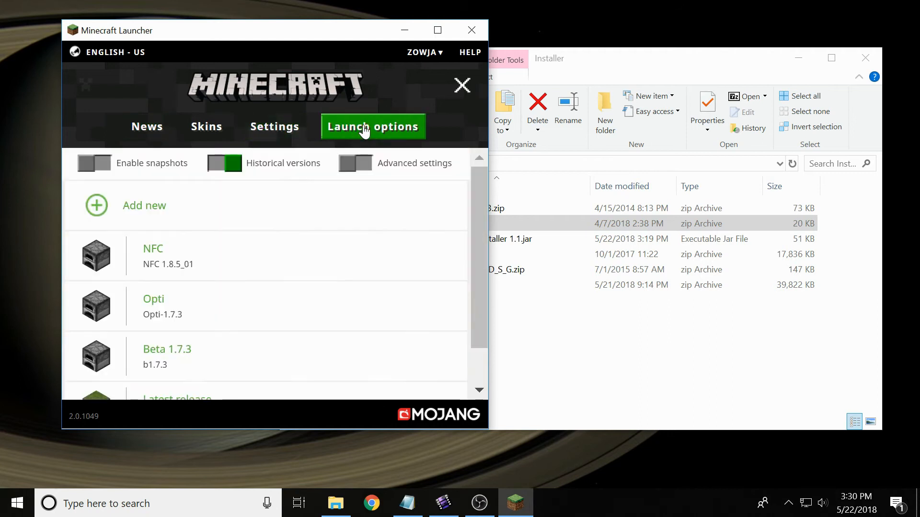
pyautogui.click(167, 212)
pyautogui.click(279, 224)
pyautogui.write('Technic 1.')
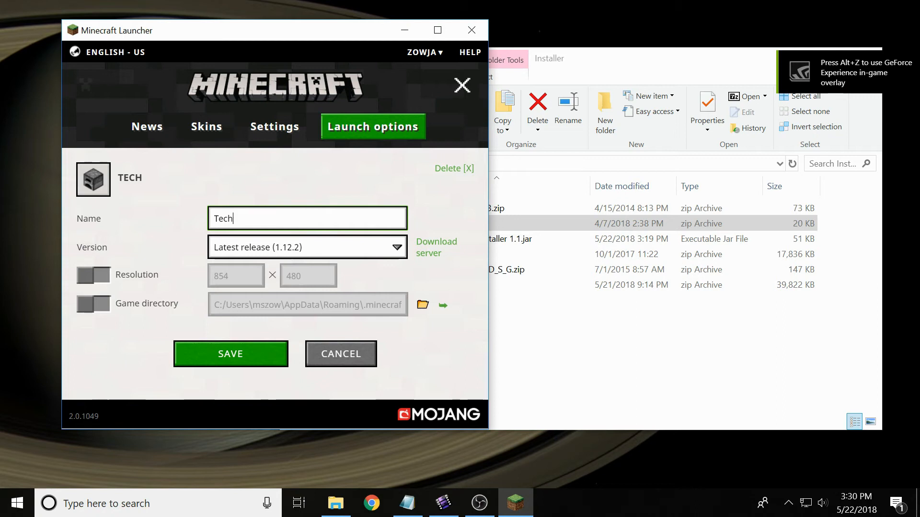
pyautogui.press('BackSpace')
pyautogui.press('BackSpace')
pyautogui.write('B1.7.3')
pyautogui.click(246, 358)
# Step: Select Technic B1.7.3 as the configuration to play
pyautogui.click(147, 135)
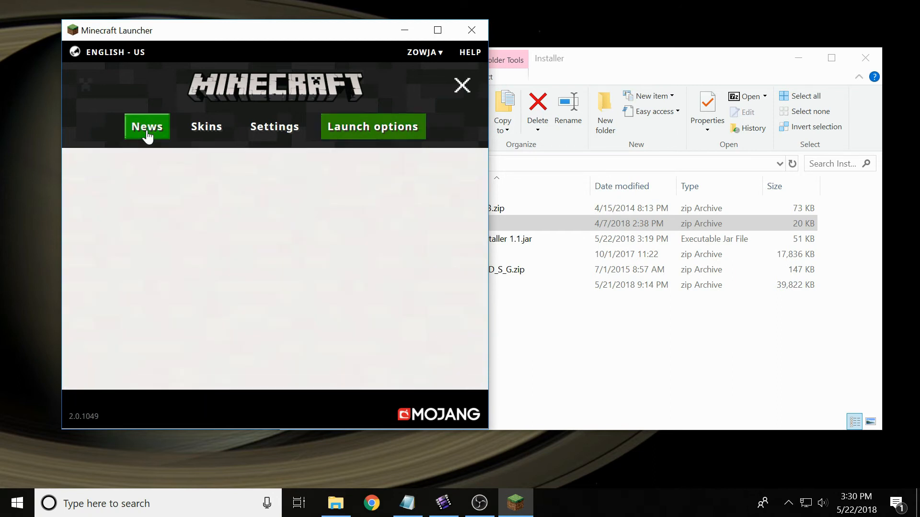
pyautogui.click(375, 382)
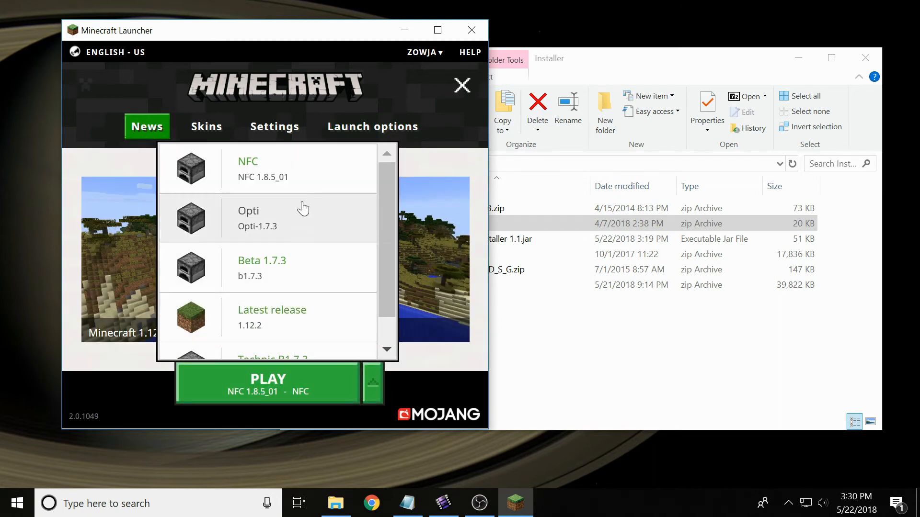
pyautogui.scroll(-1, 311, 297)
pyautogui.click(308, 324)
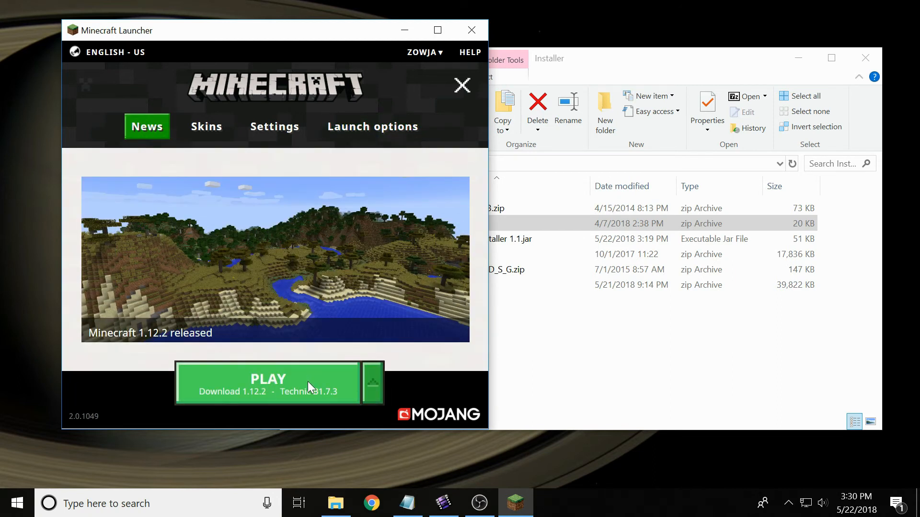
# Step: Set the version of the Technic B1.7.3 launch configuration to old_beta Technic B1.7.3 and save it
pyautogui.click(374, 128)
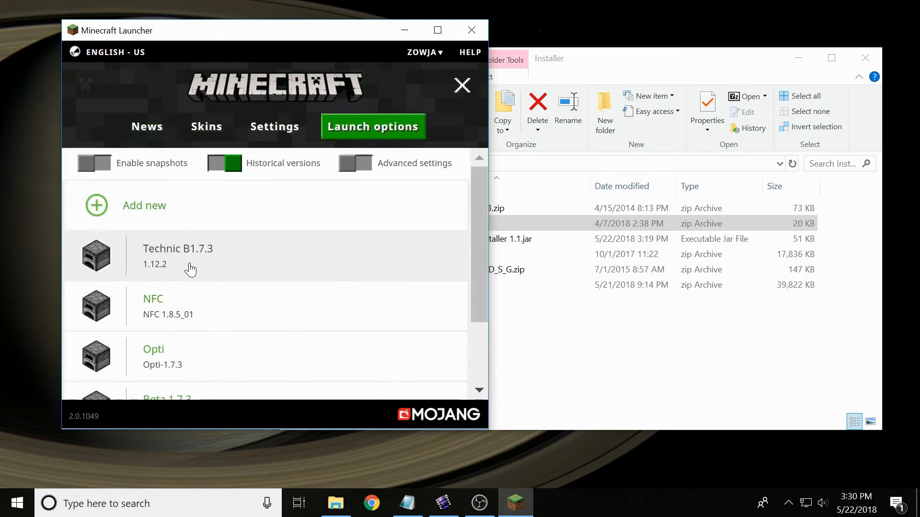
pyautogui.click(191, 267)
pyautogui.click(337, 252)
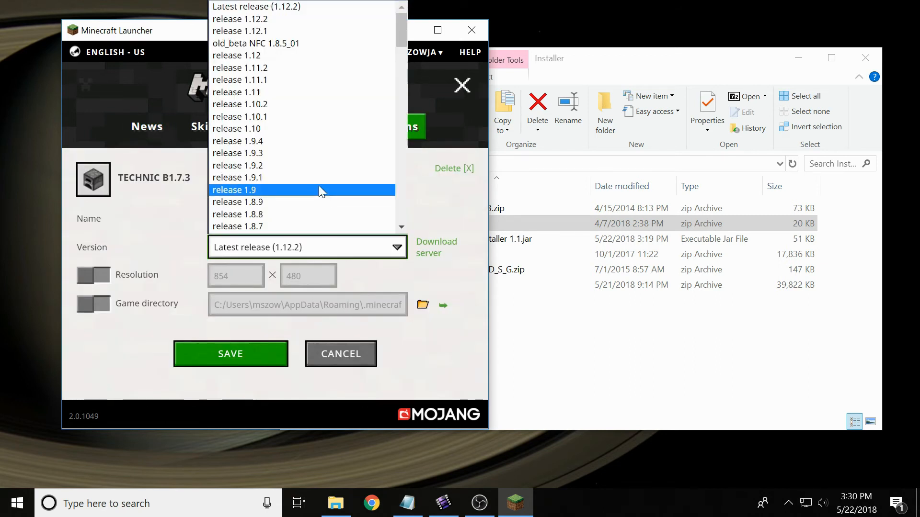
pyautogui.scroll(-10, 320, 168)
pyautogui.scroll(-8, 322, 175)
pyautogui.scroll(6, 320, 184)
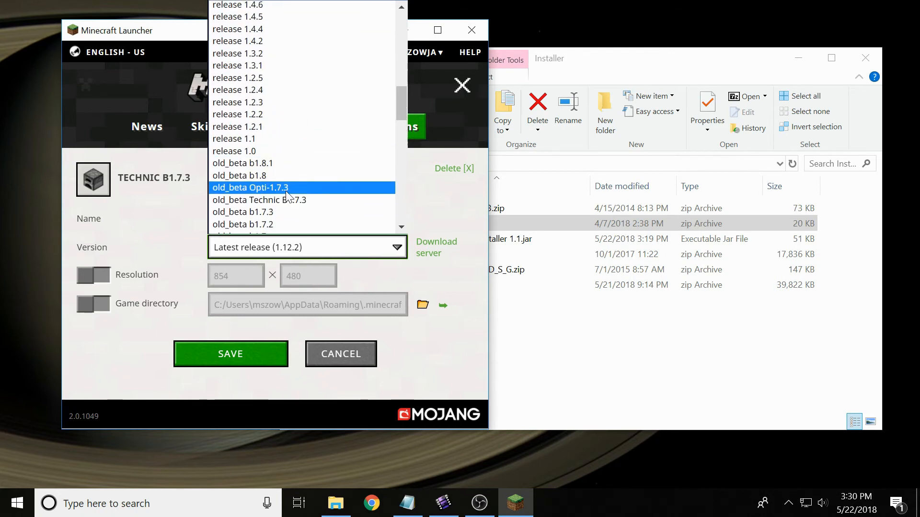
pyautogui.click(287, 200)
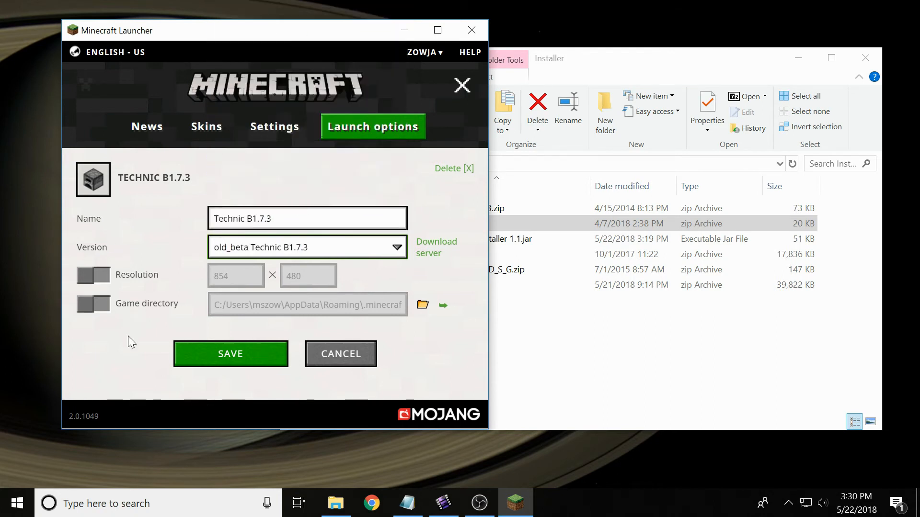
pyautogui.click(228, 365)
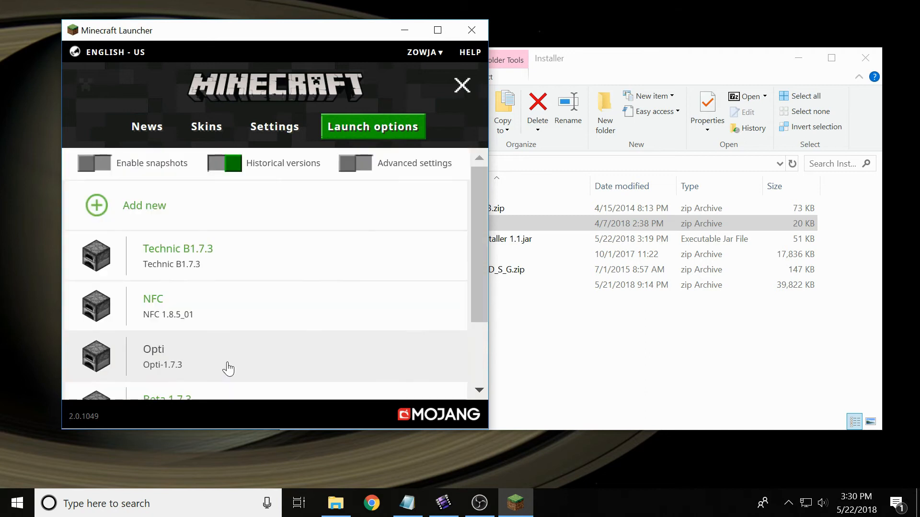
# Step: Launch the game with the Technic B1.7.3 configuration and load the singleplayer world "hol on"
pyautogui.click(147, 133)
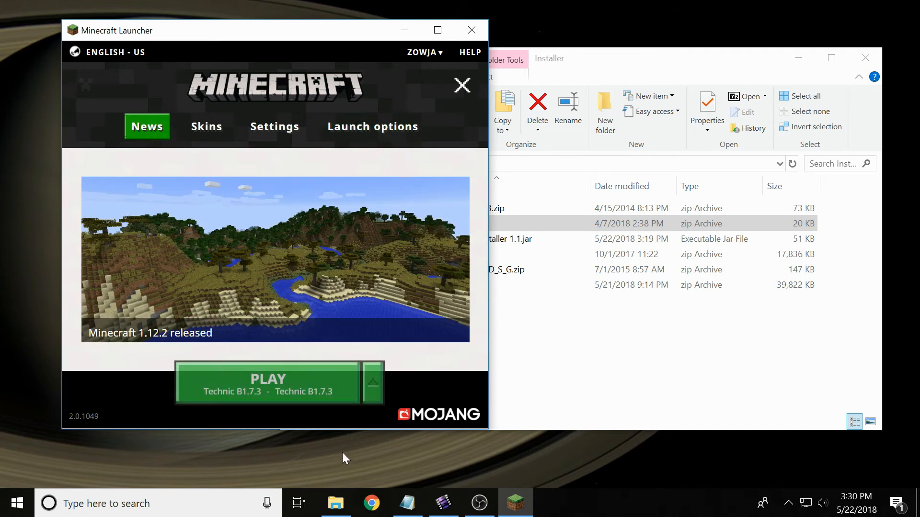
pyautogui.click(307, 381)
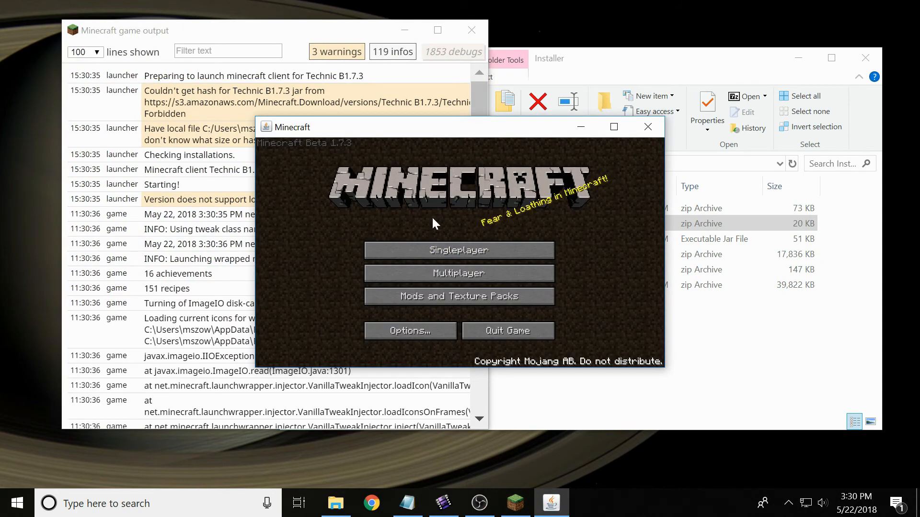
pyautogui.click(524, 249)
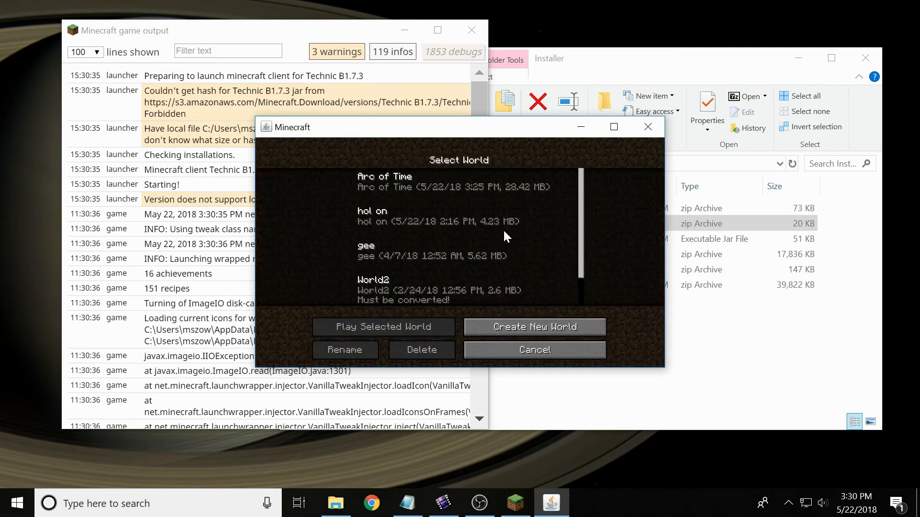
pyautogui.click(486, 216)
pyautogui.click(438, 325)
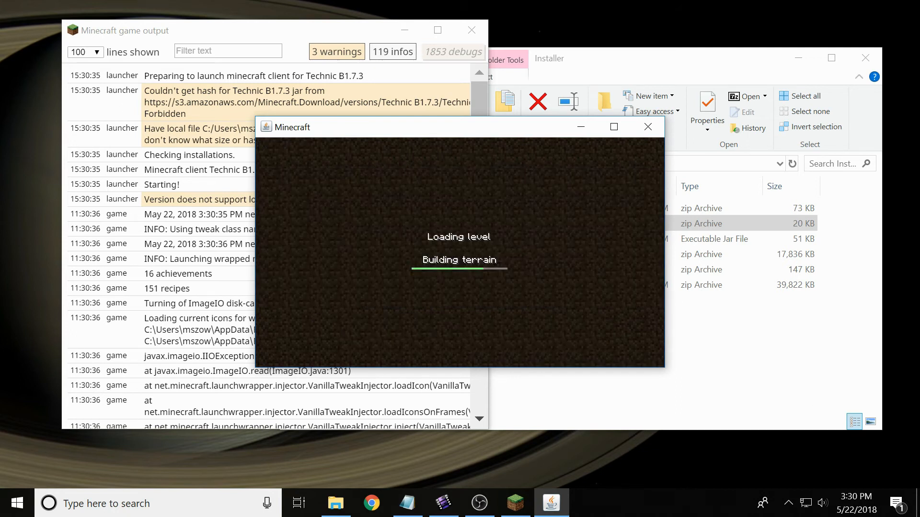
# Step: Maximize the game window while the inventory is open and return to the world
pyautogui.press('e')
pyautogui.click(614, 126)
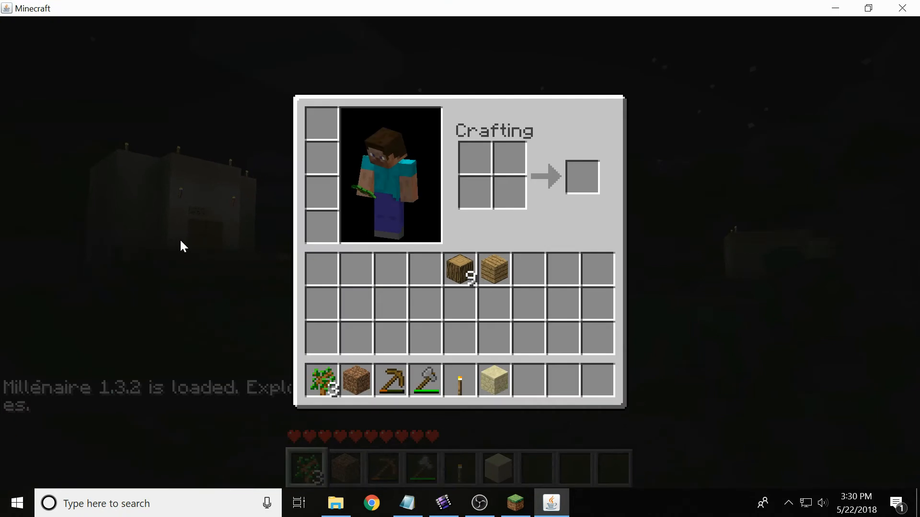
pyautogui.press('e')
# Step: Walk across the village to the tall stone building and open its wooden double door
pyautogui.press('w')
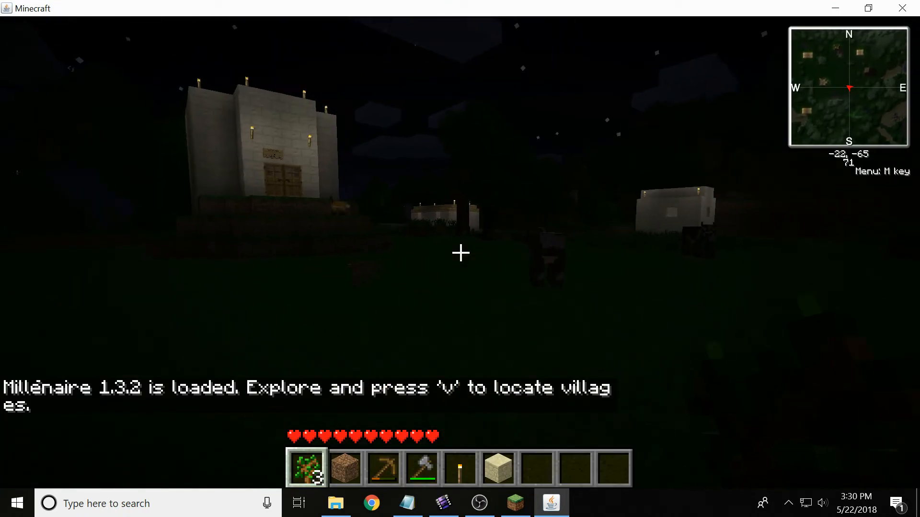
pyautogui.press('w')
pyautogui.press('w')
pyautogui.press('w')
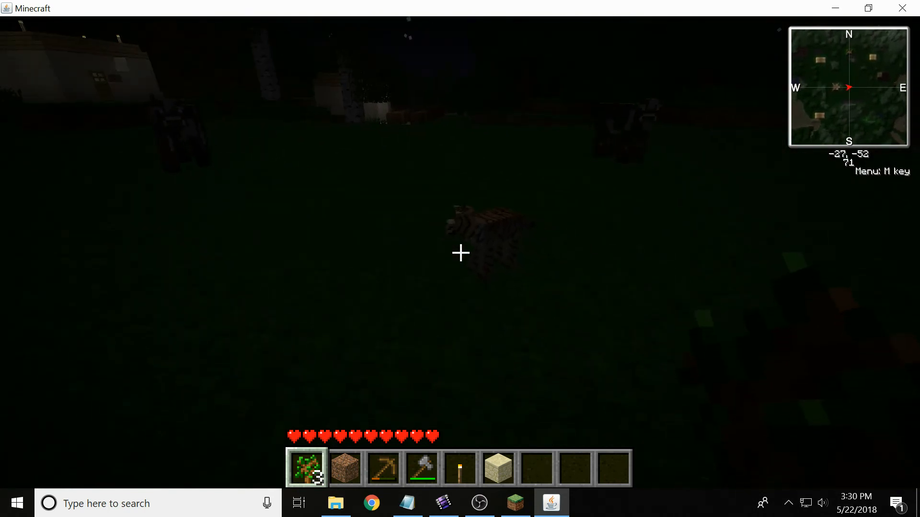
pyautogui.press('w')
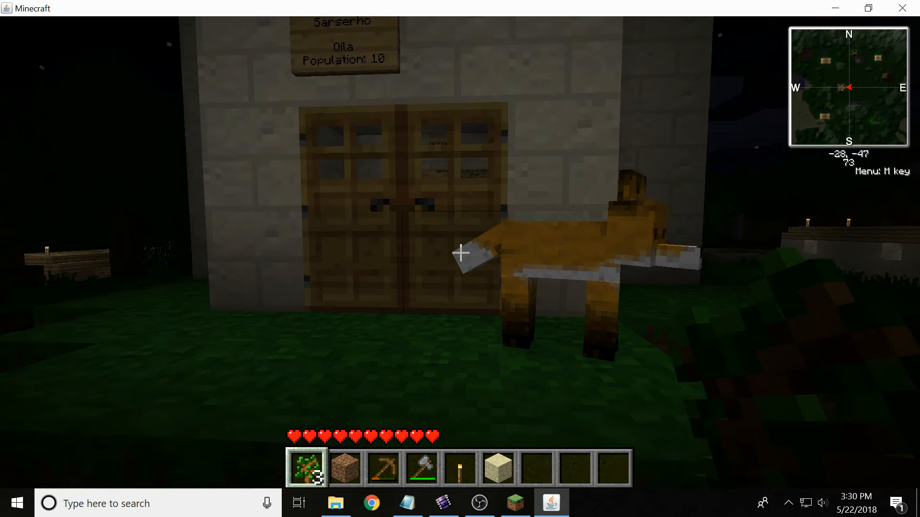
pyautogui.press('w')
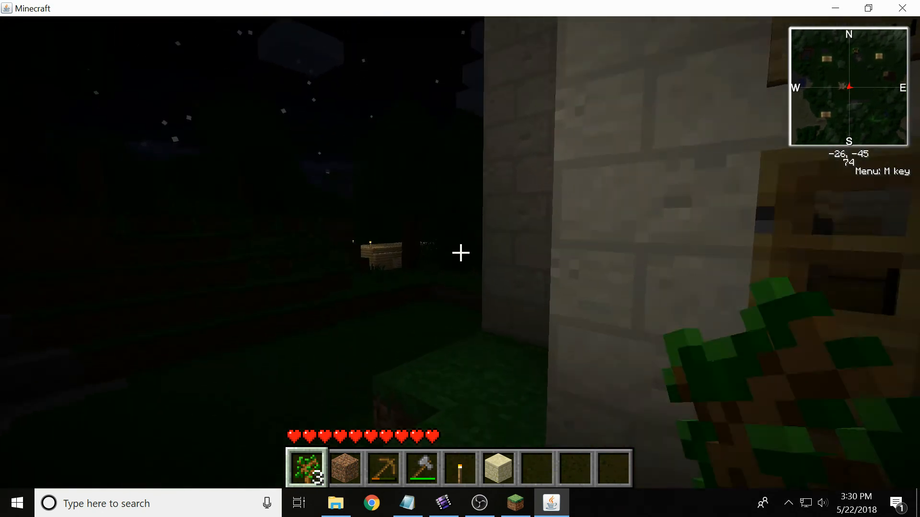
pyautogui.press('w')
pyautogui.rightClick(460, 252)
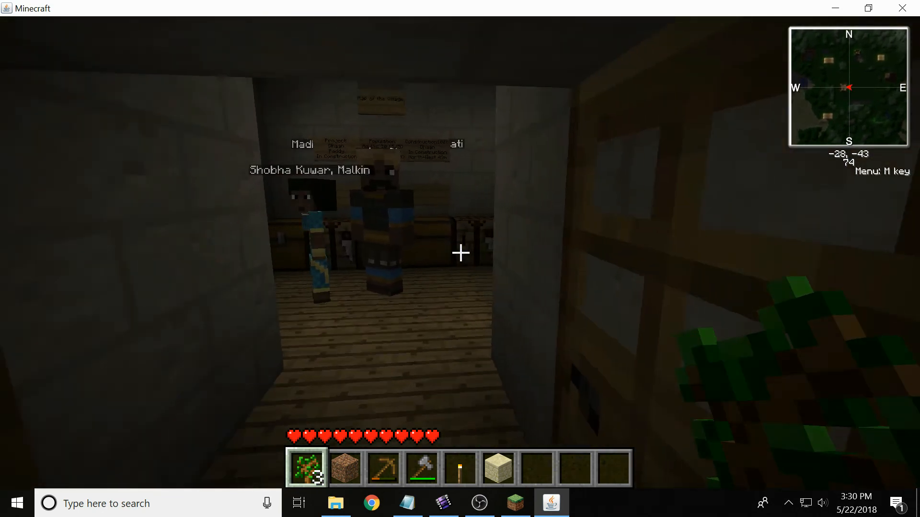
# Step: Look inside the stone building, switch to the empty seventh hotbar slot and explore the area around the village
pyautogui.press('w')
pyautogui.press('w')
pyautogui.press('w')
pyautogui.press('4')
pyautogui.press('7')
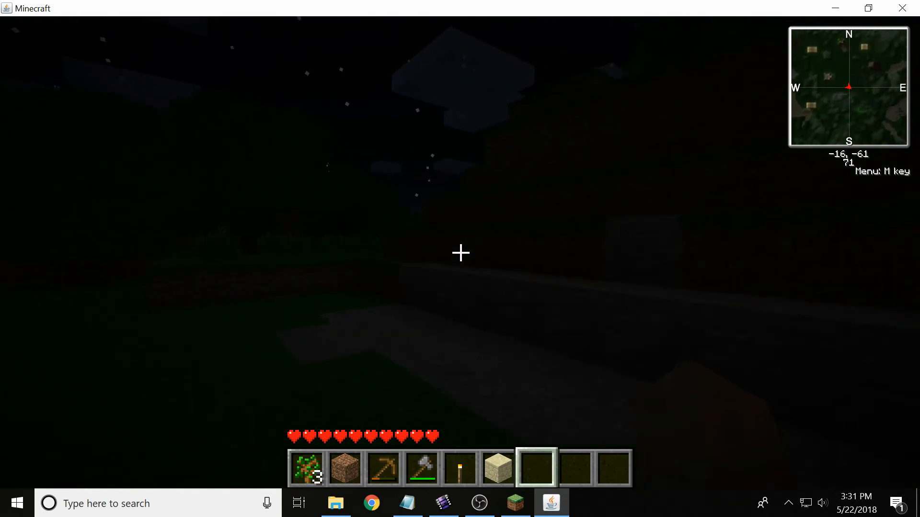
pyautogui.press('w')
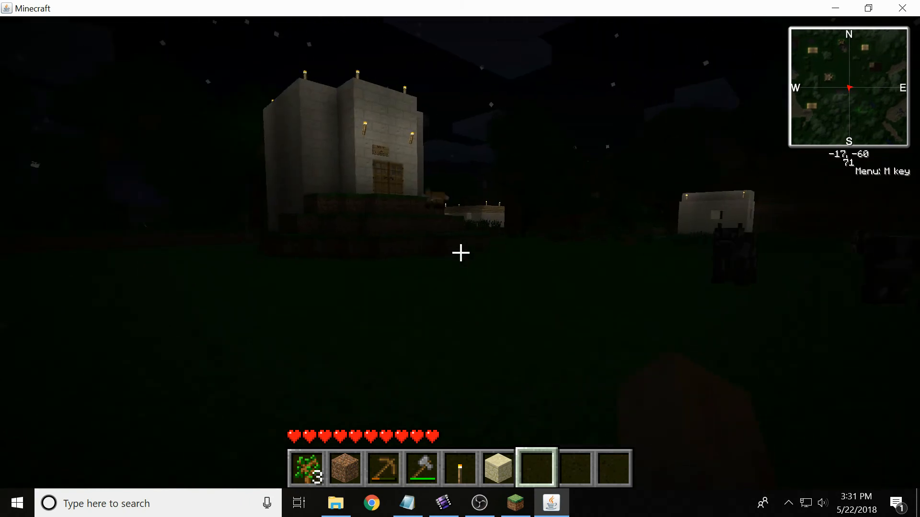
pyautogui.press('w')
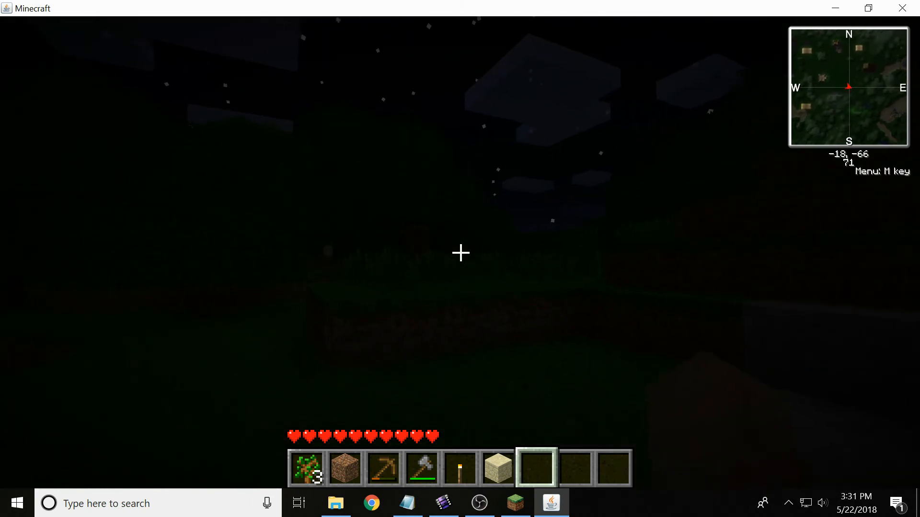
pyautogui.press('w')
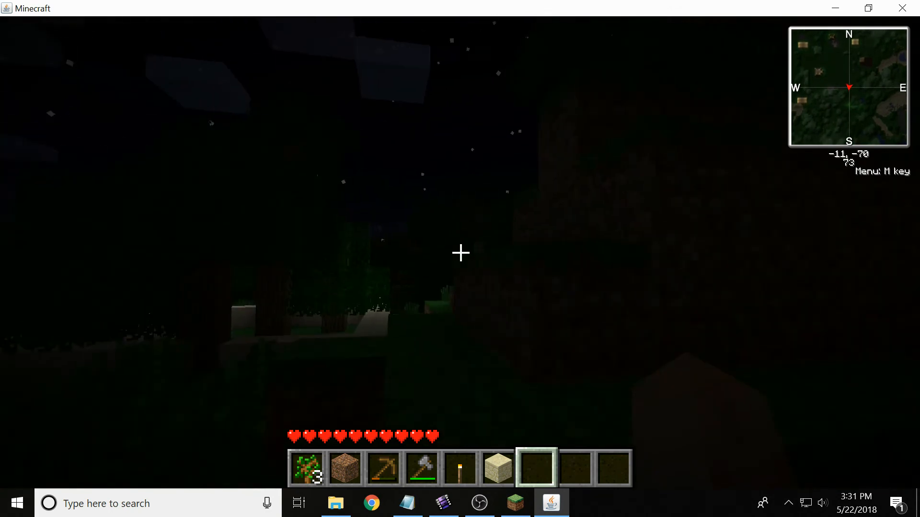
pyautogui.press('w')
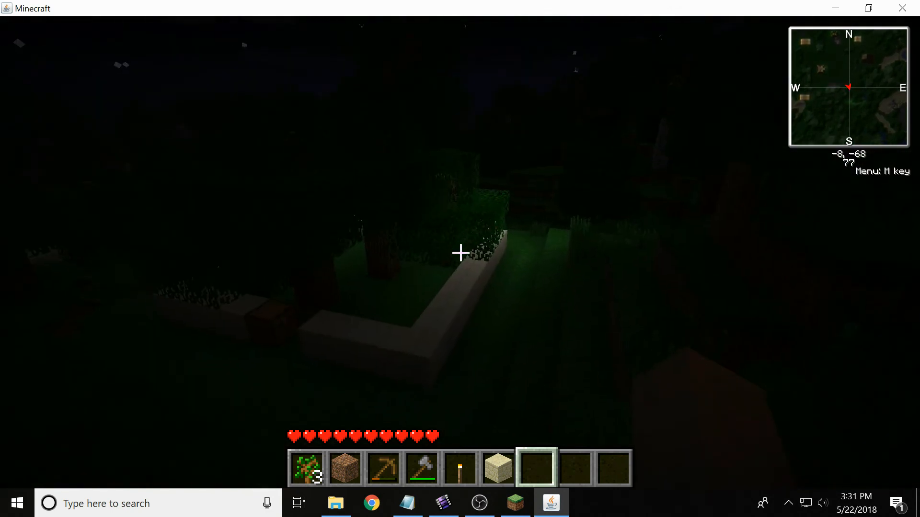
pyautogui.press('w')
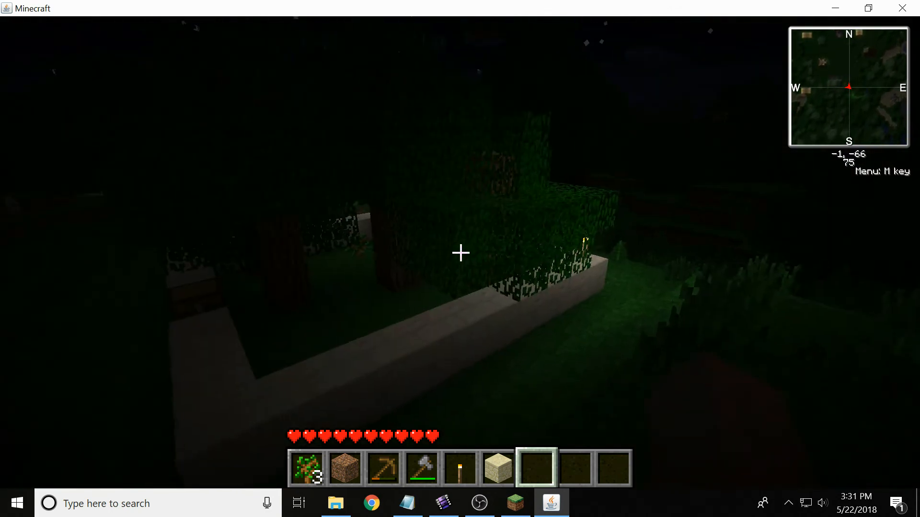
pyautogui.press('w')
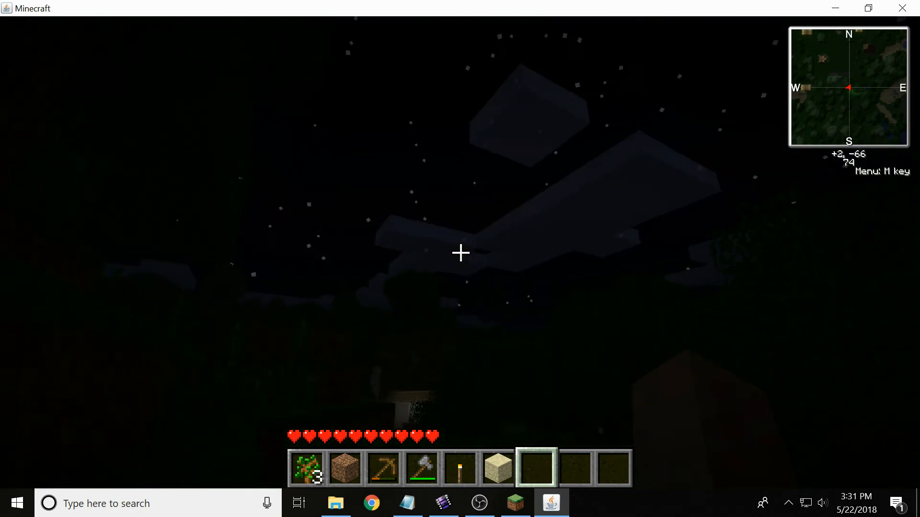
pyautogui.press('w')
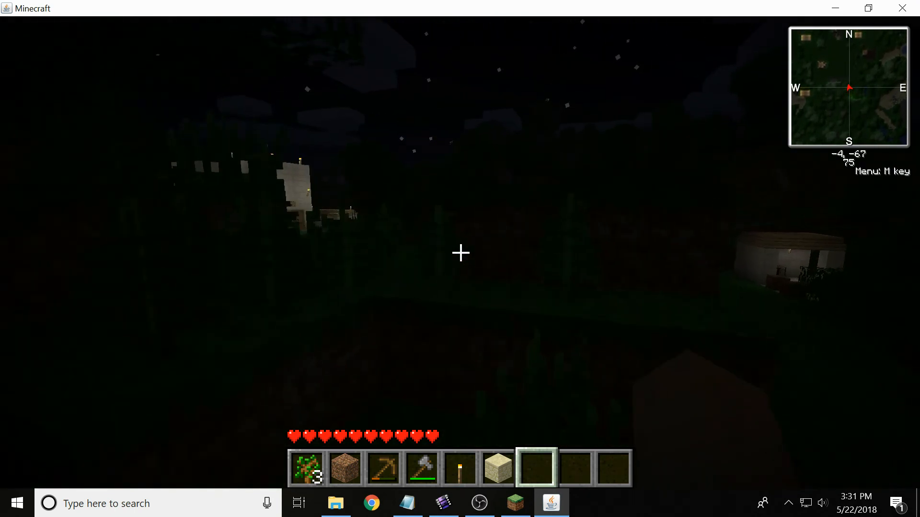
pyautogui.press('w')
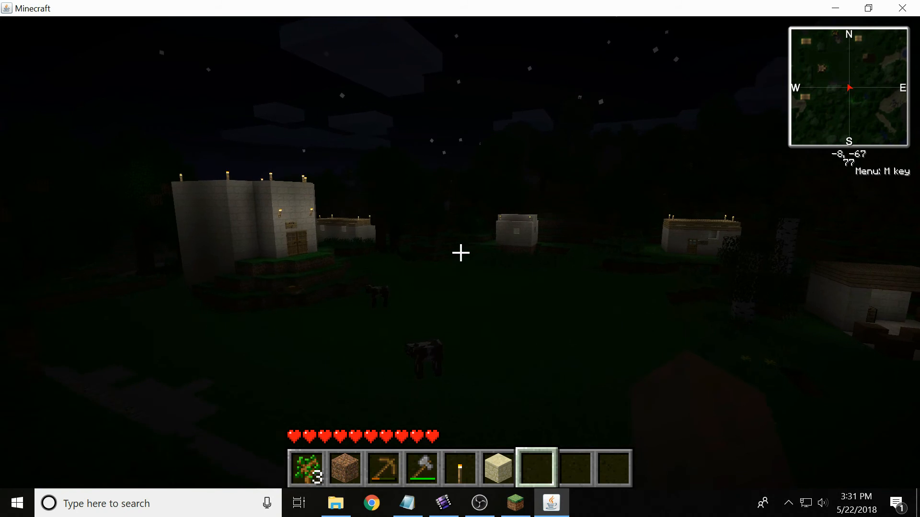
# Step: Leave the world for the title screen, and close the game and its output window
pyautogui.press('Escape')
pyautogui.click(516, 348)
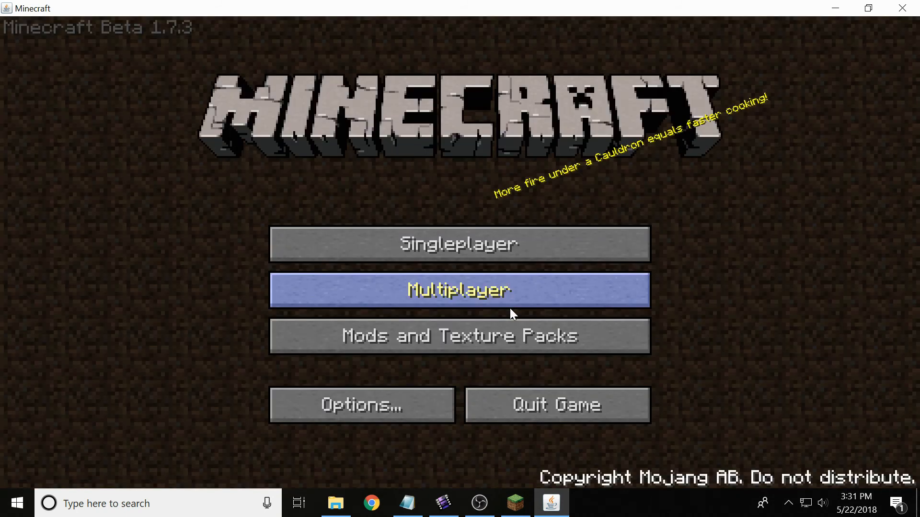
pyautogui.click(902, 8)
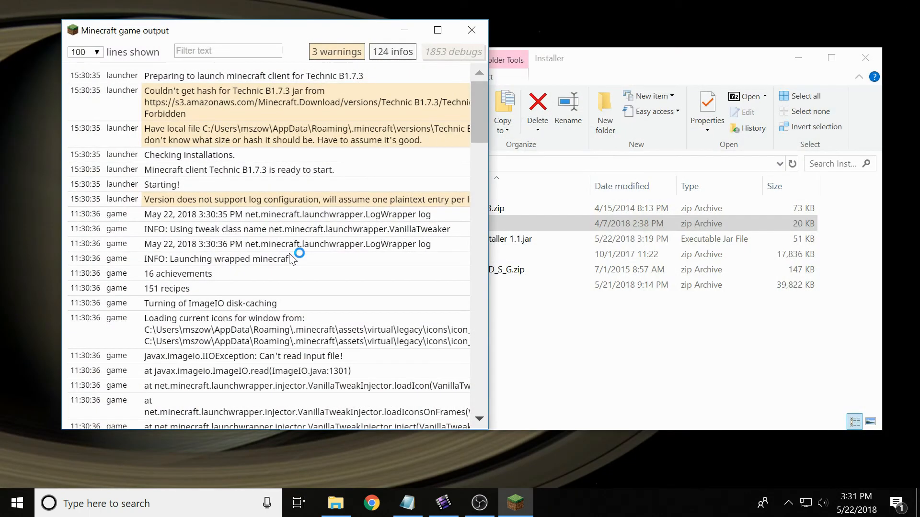
pyautogui.click(474, 29)
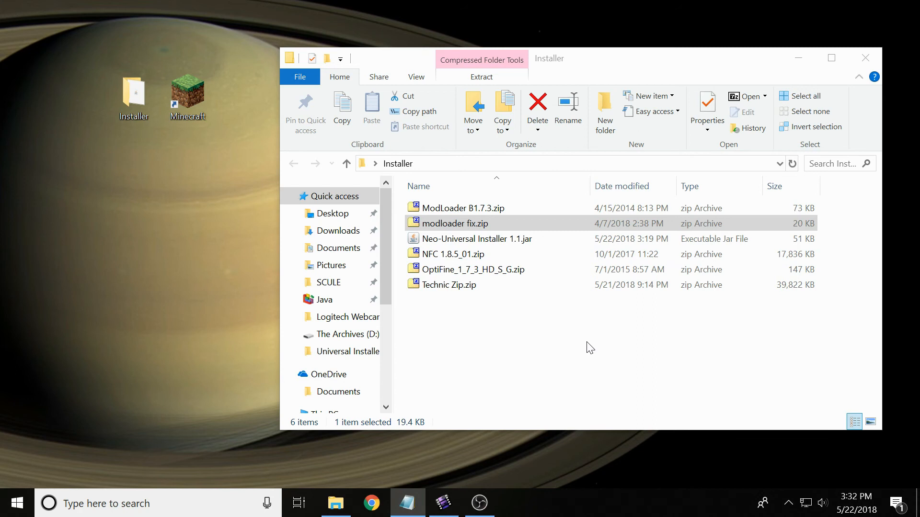
# Step: Open Technic Zip.zip to examine its directory and jar folders, and close the archive
pyautogui.click(446, 287)
pyautogui.doubleClick(444, 288)
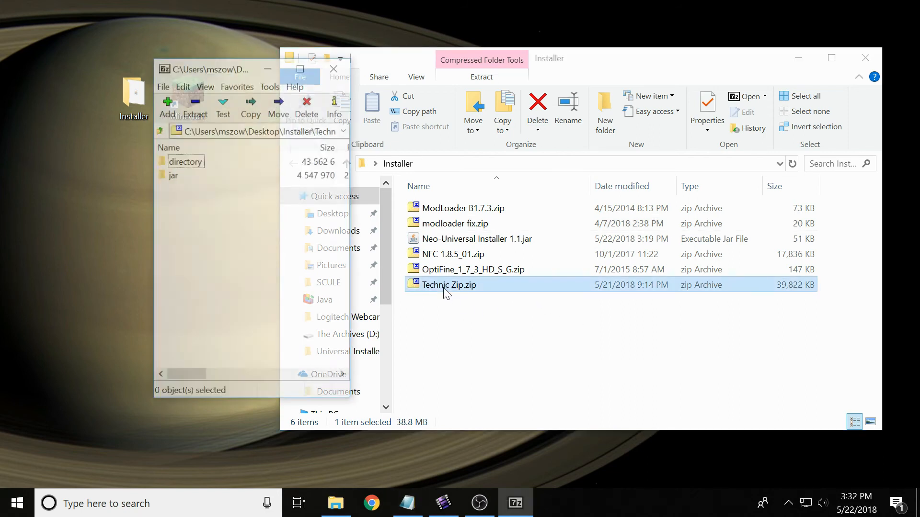
pyautogui.click(184, 162)
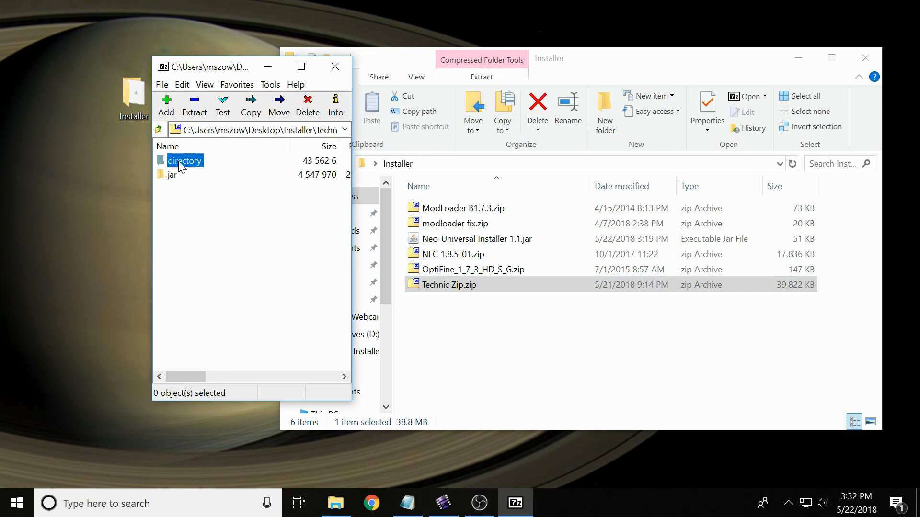
pyautogui.click(171, 176)
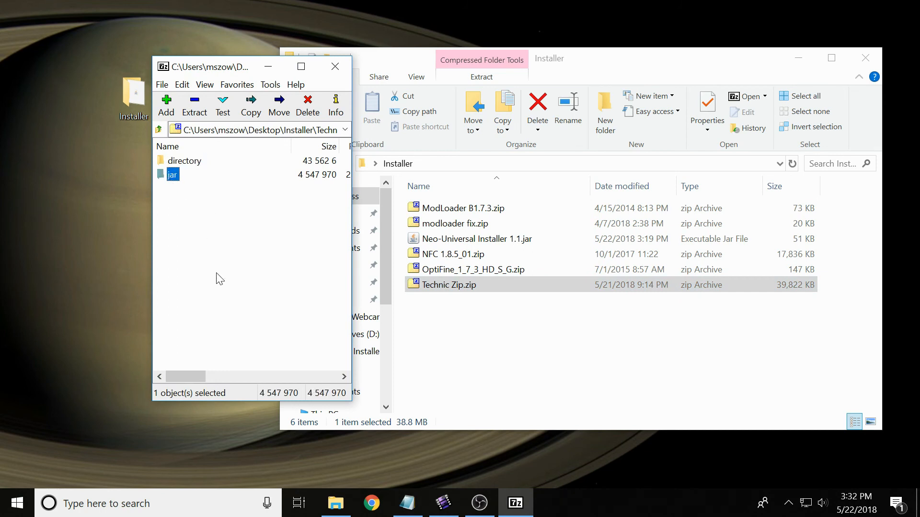
pyautogui.click(495, 292)
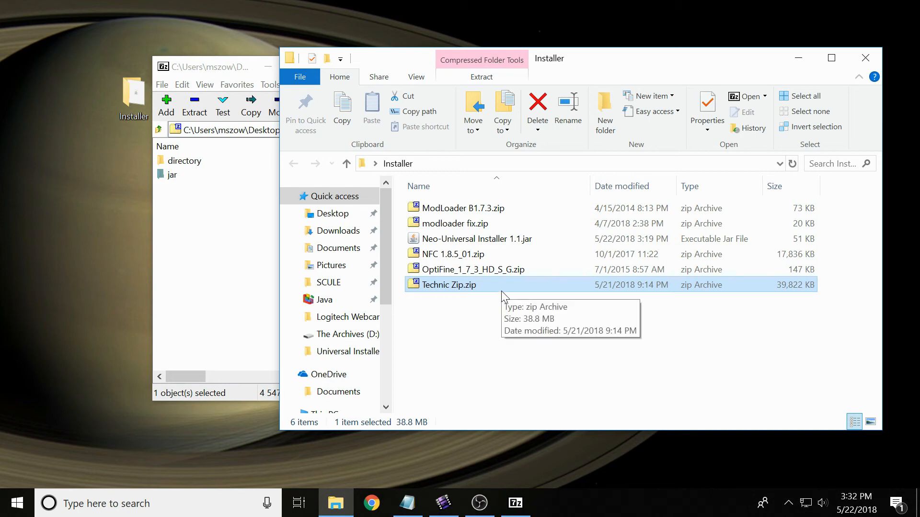
pyautogui.click(239, 273)
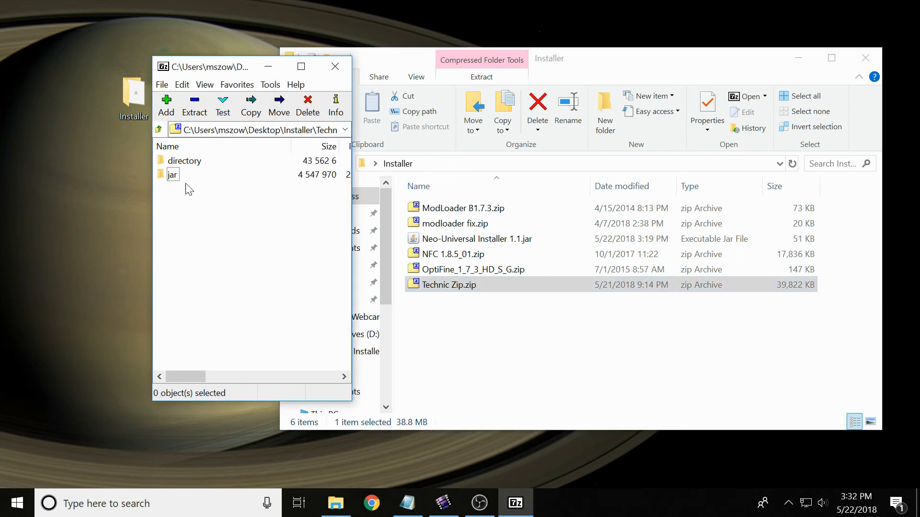
pyautogui.click(182, 163)
pyautogui.click(174, 176)
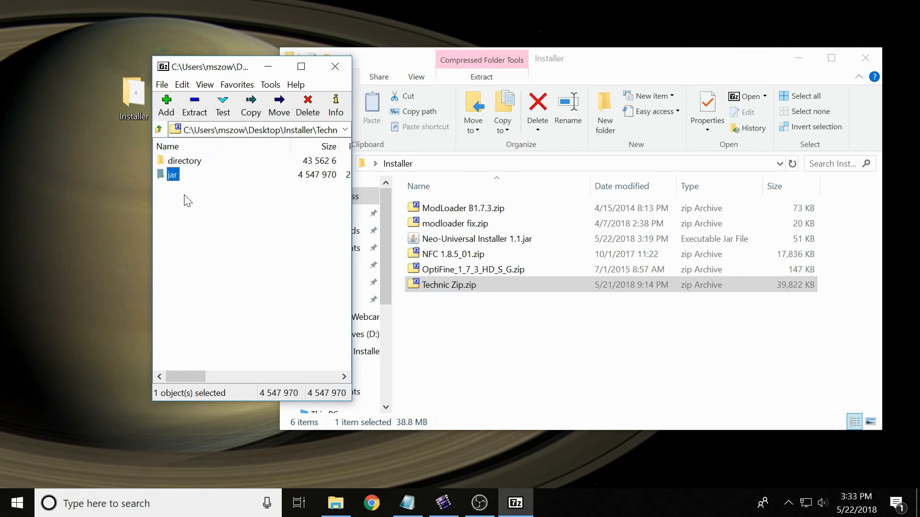
pyautogui.click(342, 66)
# Step: Open OptiFine_1_7_3_HD_S_G.zip to look through its class files, and close the archive
pyautogui.click(459, 270)
pyautogui.doubleClick(459, 270)
pyautogui.scroll(-5, 246, 284)
pyautogui.scroll(5, 254, 297)
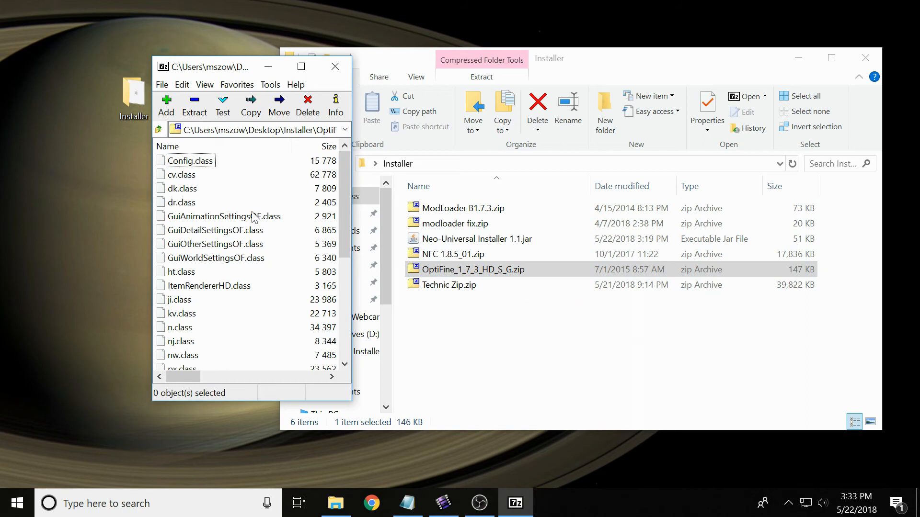
pyautogui.click(336, 68)
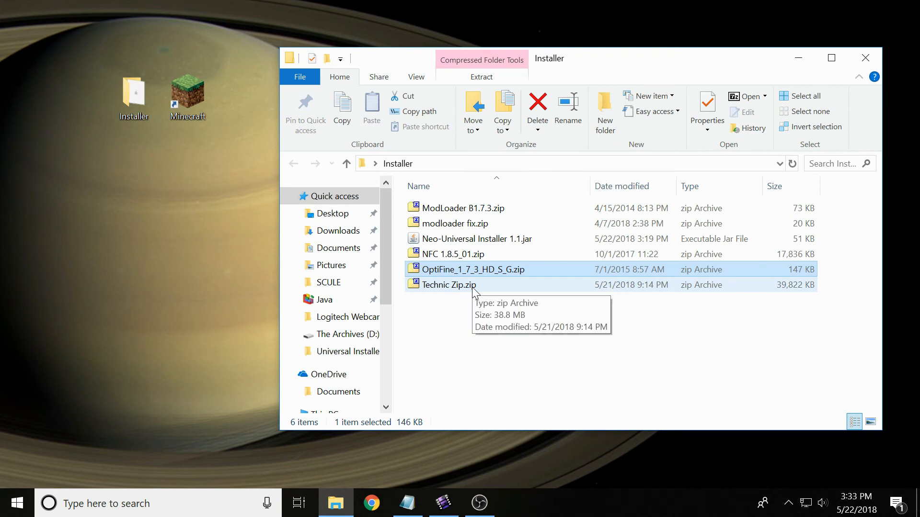
# Step: Reopen Technic Zip.zip, view the contents of its directory folder, return to the archive root to point out the jar folder, and close the archive
pyautogui.doubleClick(449, 284)
pyautogui.click(185, 163)
pyautogui.click(174, 175)
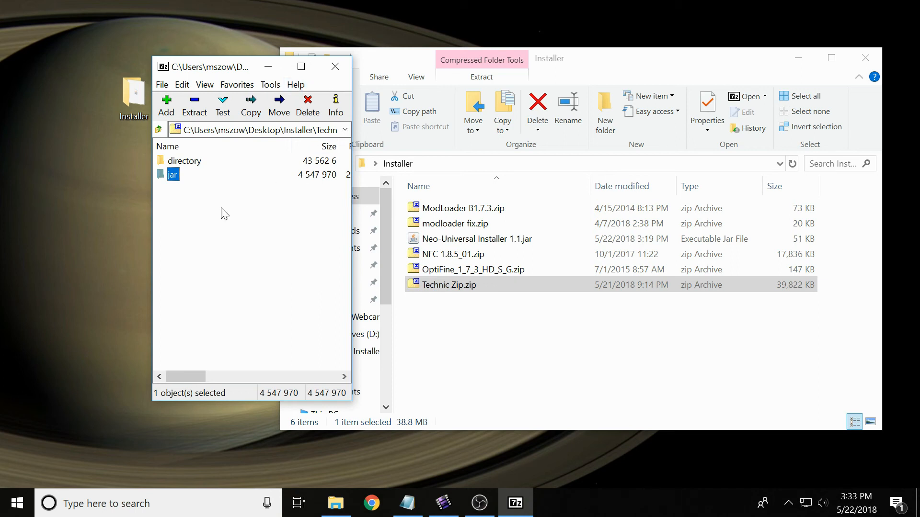
pyautogui.click(189, 181)
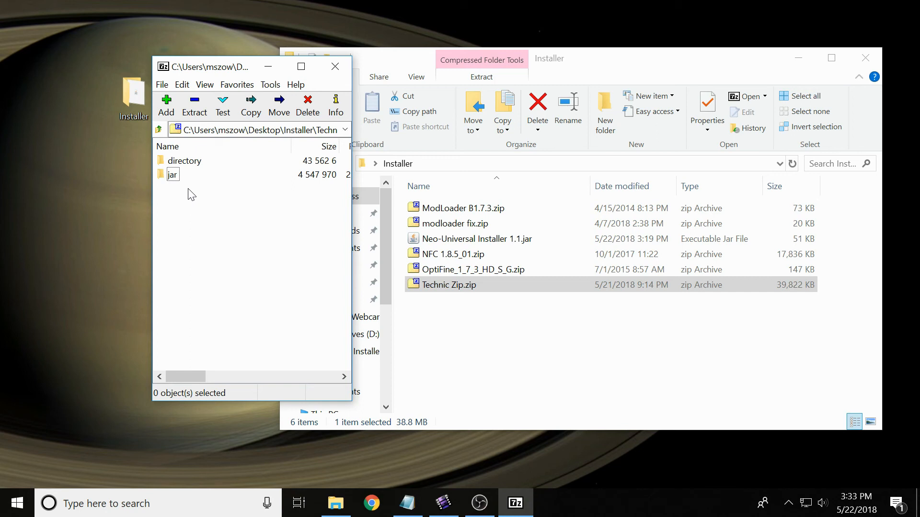
pyautogui.doubleClick(183, 163)
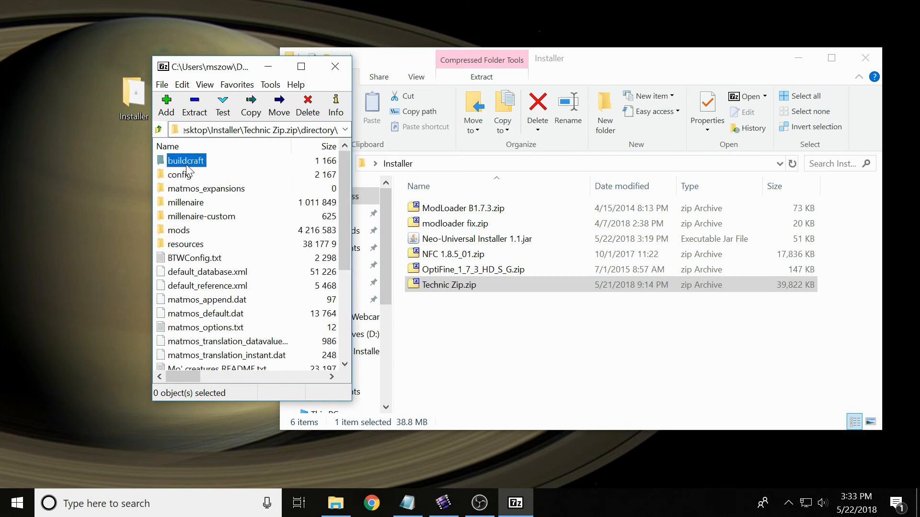
pyautogui.click(159, 130)
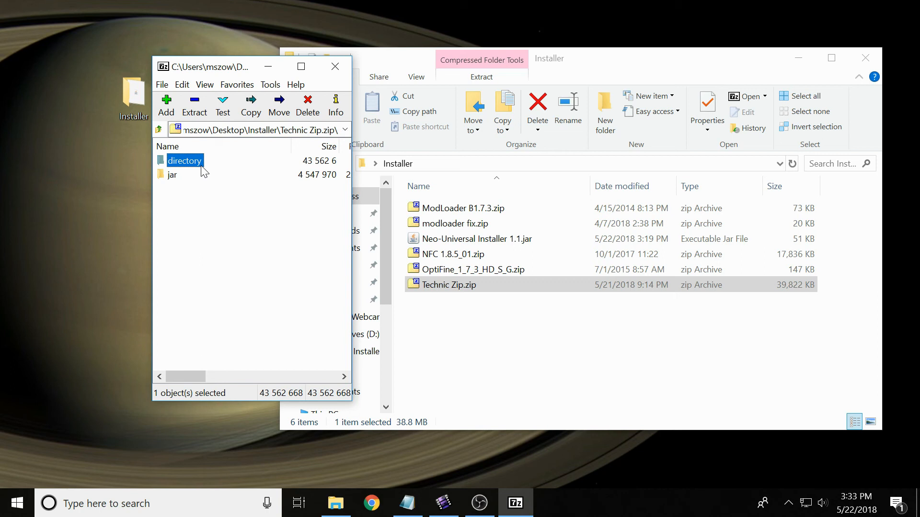
pyautogui.click(187, 191)
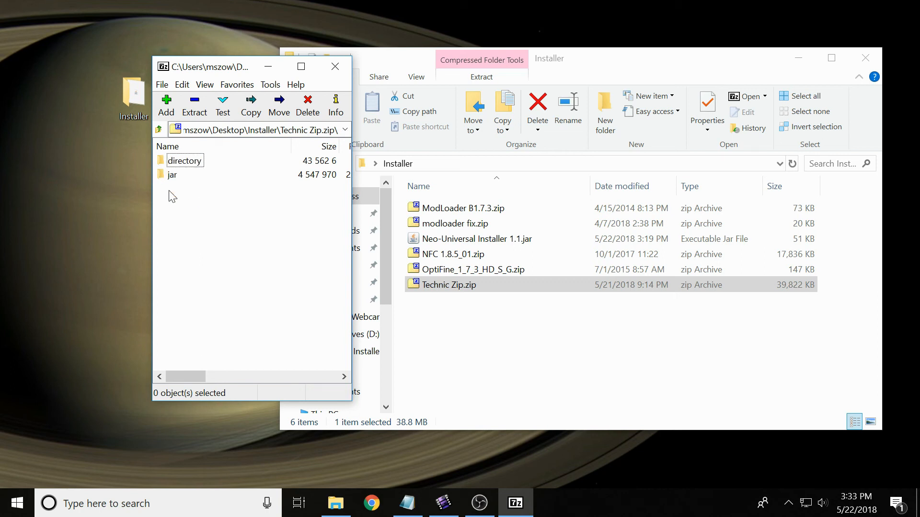
pyautogui.click(173, 175)
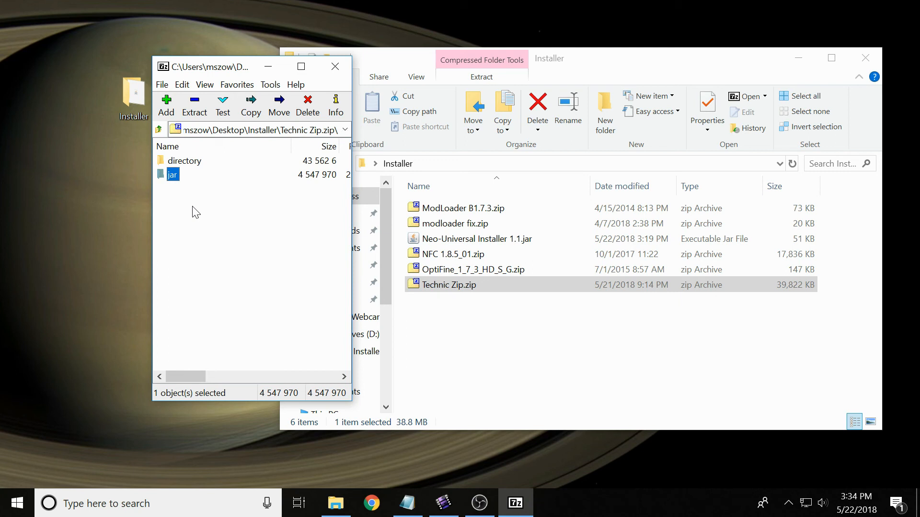
pyautogui.click(335, 66)
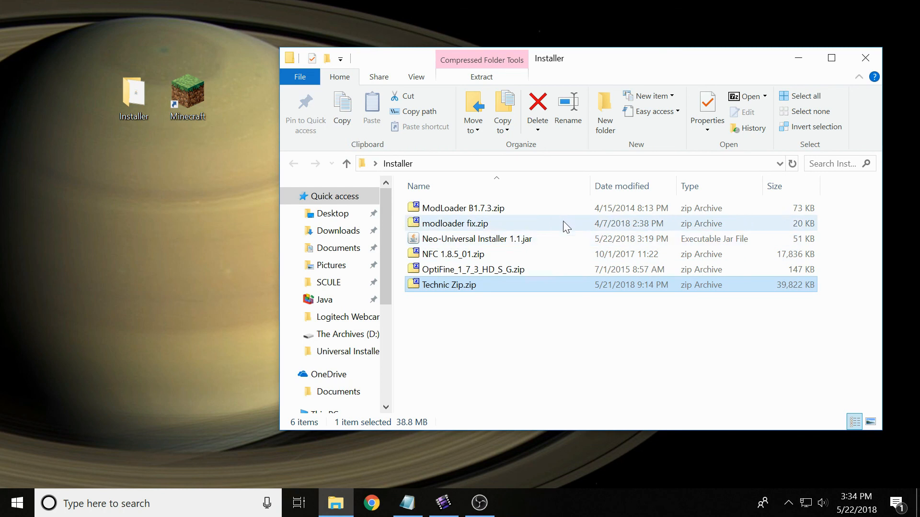
# Step: Open NFC 1.8.5_01.zip to examine its For Beta 1.7.3 Jar and For Game Dir folders, and close the archive
pyautogui.doubleClick(521, 254)
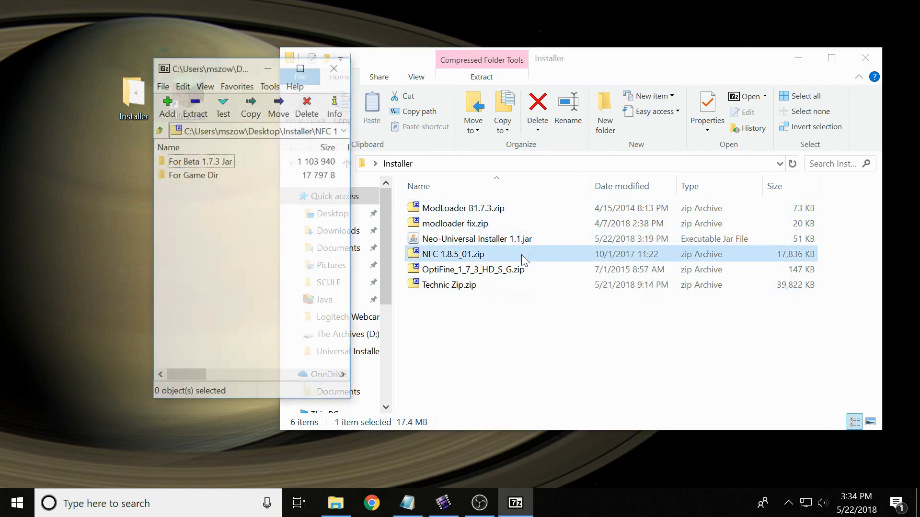
pyautogui.click(229, 164)
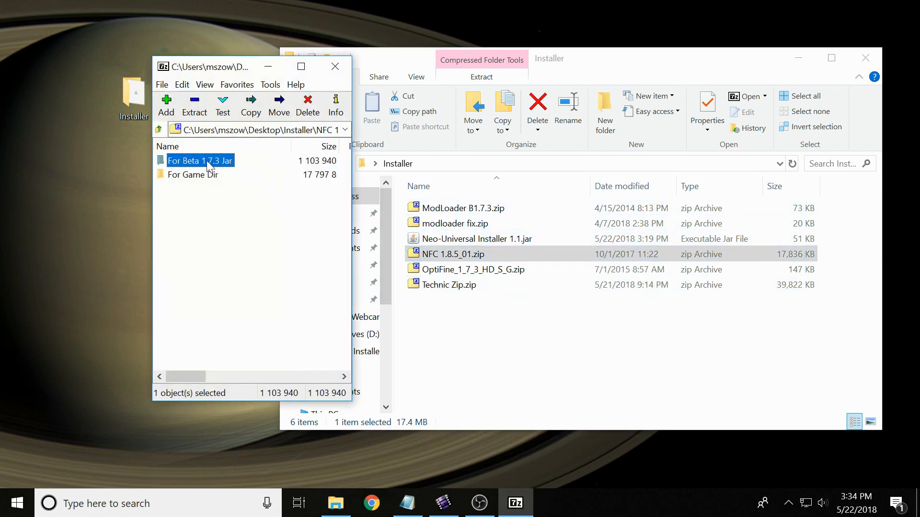
pyautogui.click(209, 178)
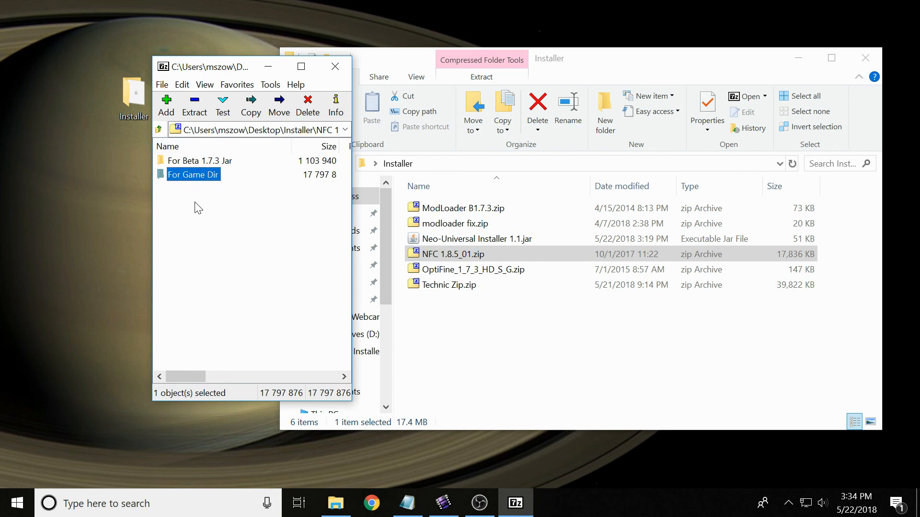
pyautogui.click(337, 65)
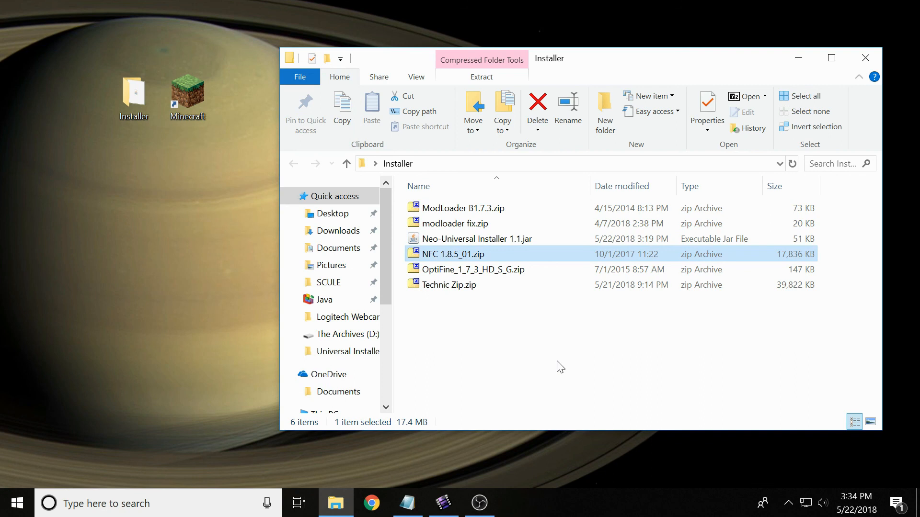